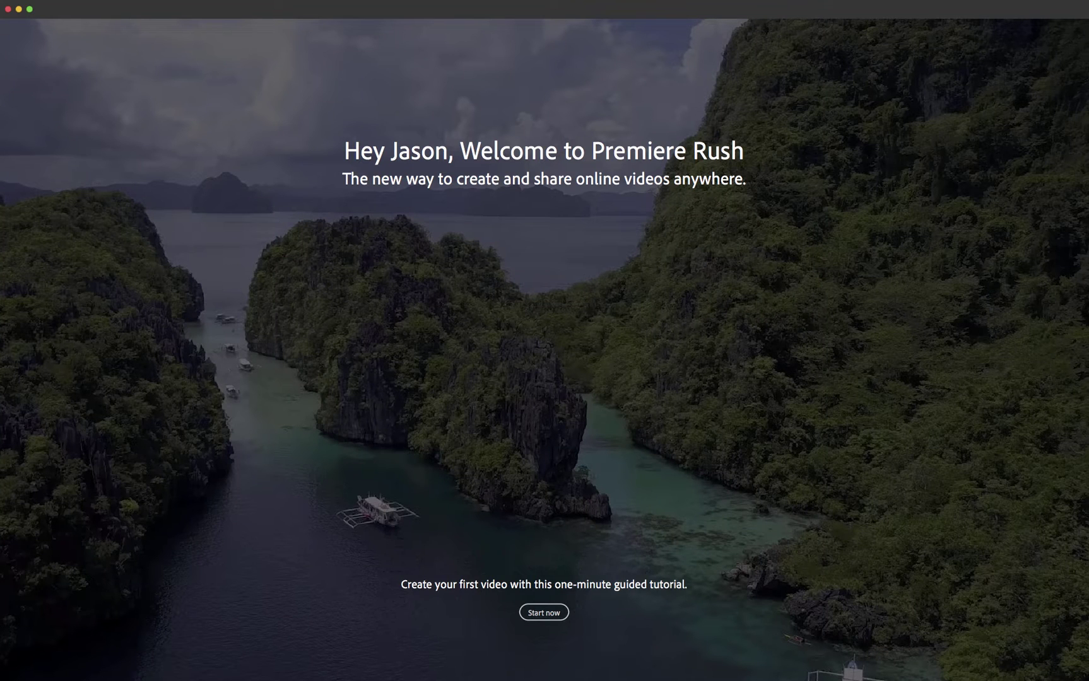
Start the guided tutorial from the welcome screen and end it at its media selection stage.
{"action": "key", "text": "super+Tab"}
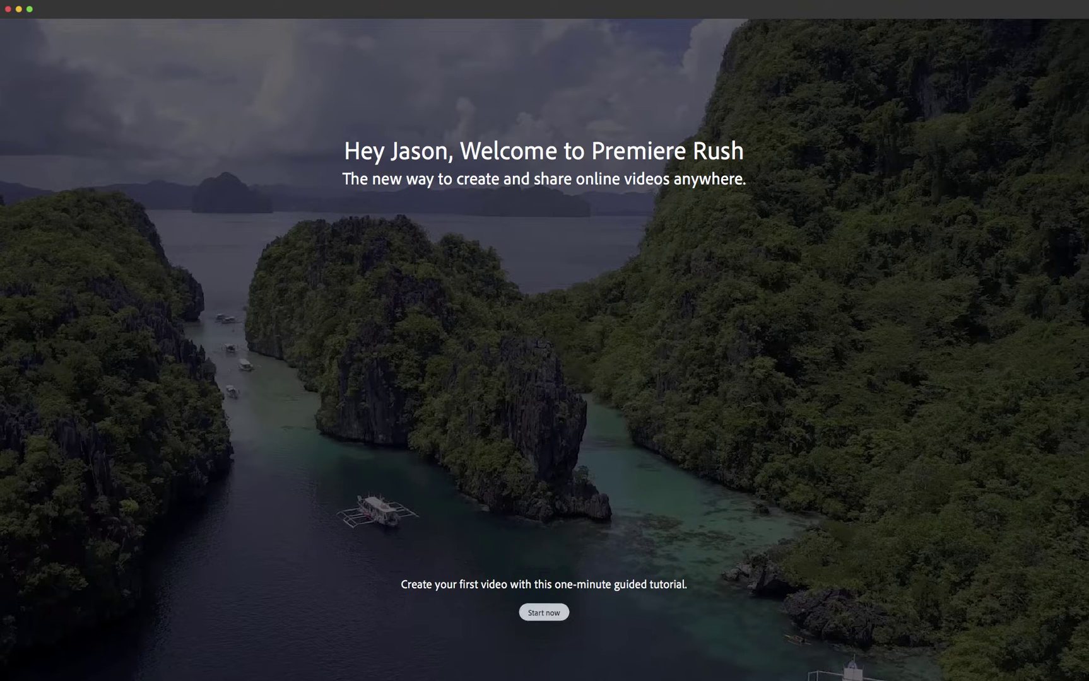
{"action": "left_click", "coordinate": [546, 615]}
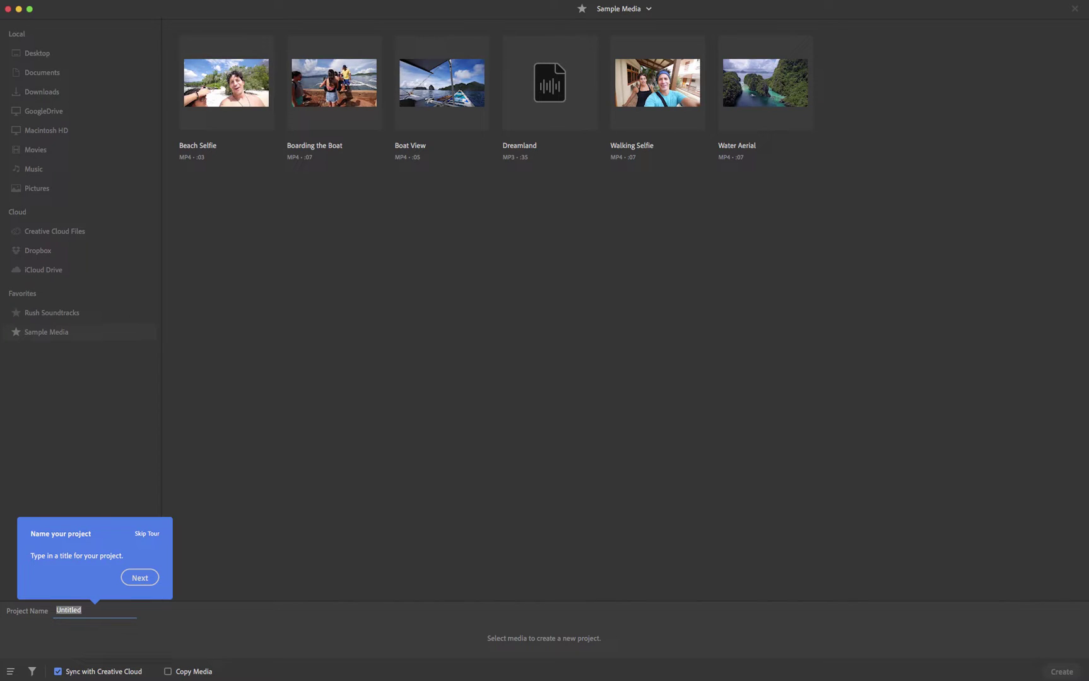
{"action": "left_click", "coordinate": [140, 578]}
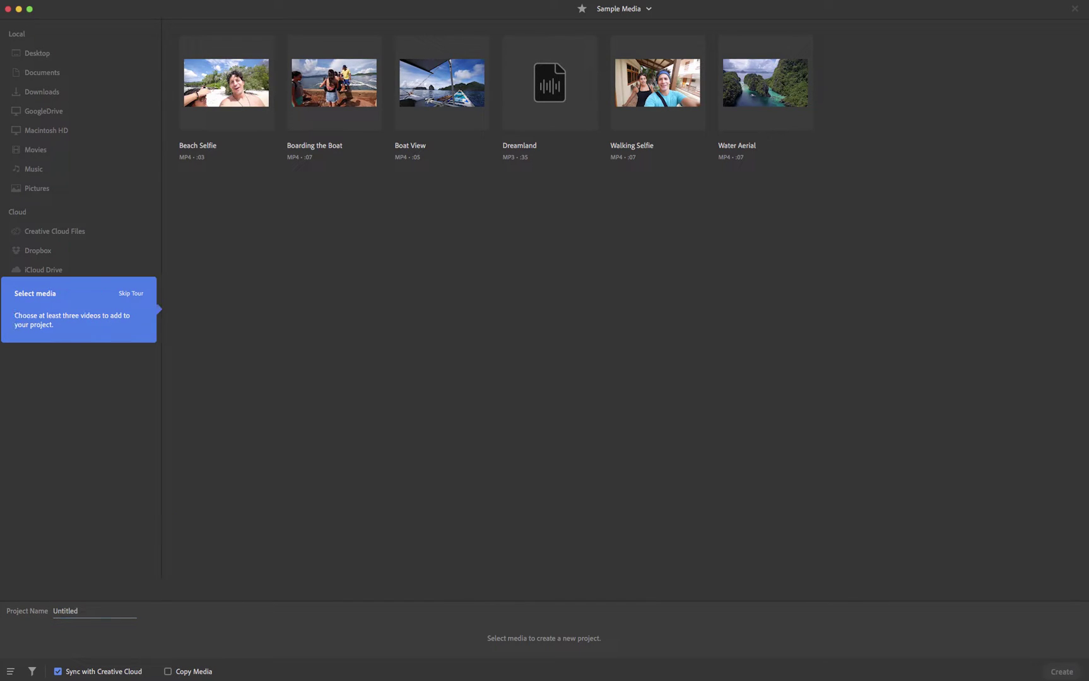
{"action": "left_click", "coordinate": [131, 294]}
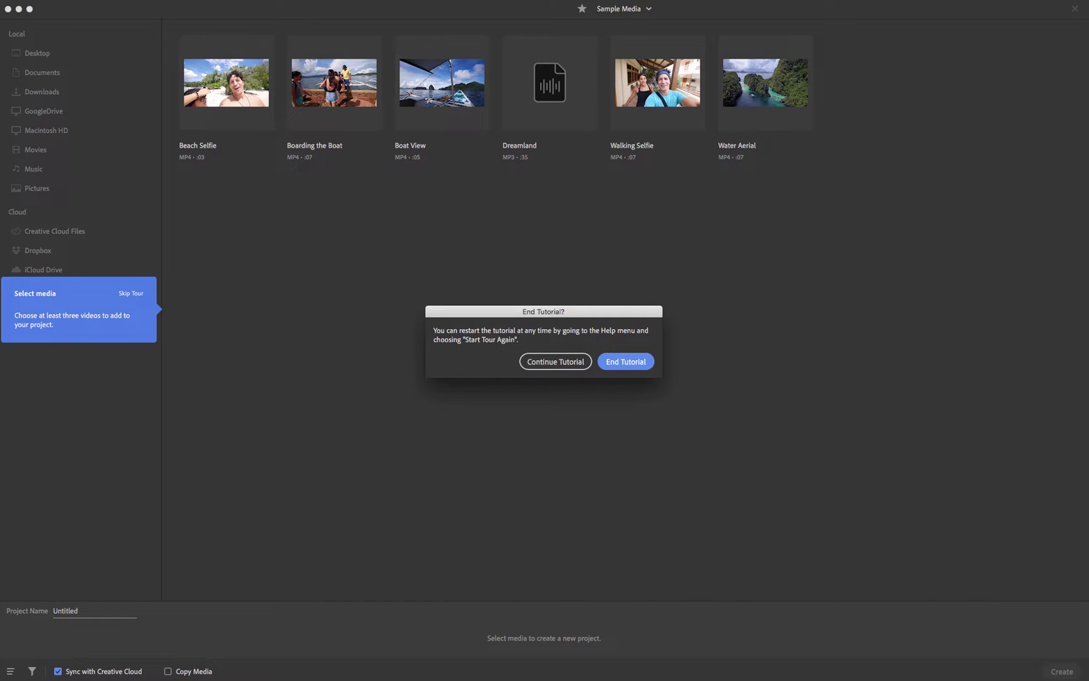
{"action": "key", "text": "Return"}
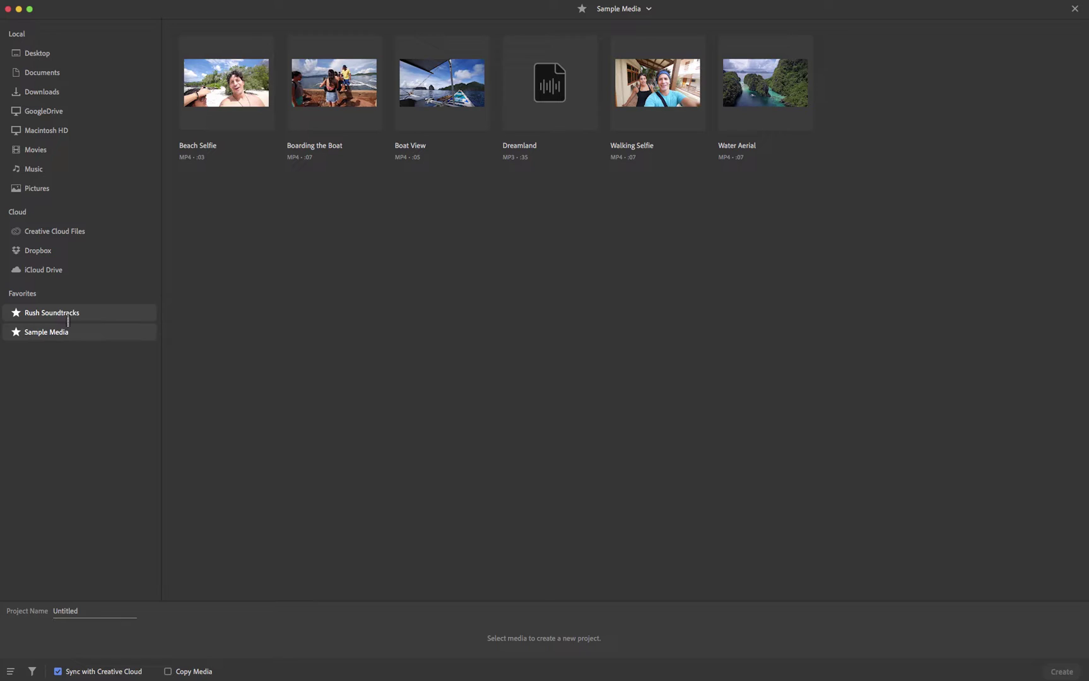
Browse the Creative Cloud Files and Rush Soundtracks locations and name the project TEST RUSH PROJECT.
{"action": "left_click", "coordinate": [80, 240]}
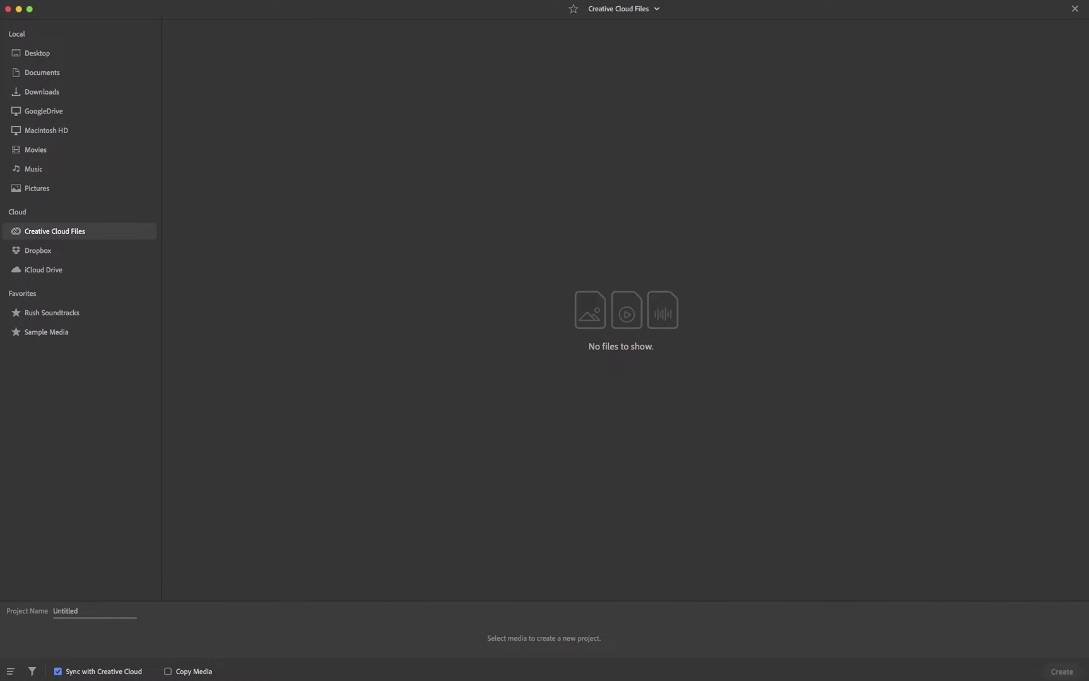
{"action": "left_click", "coordinate": [57, 319]}
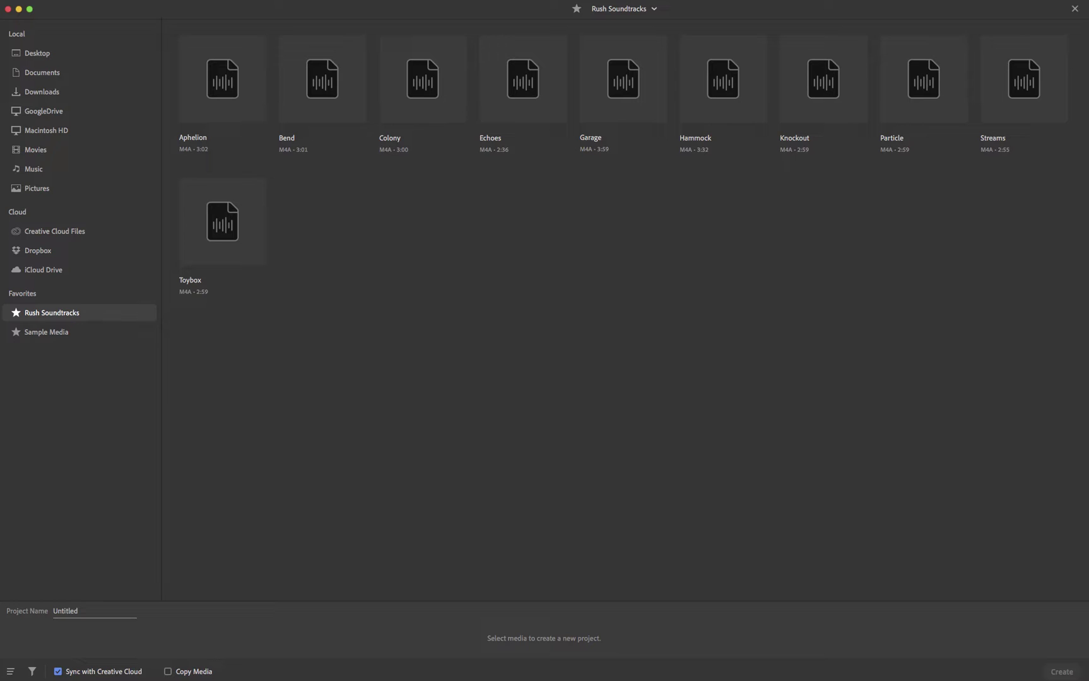
{"action": "left_click", "coordinate": [68, 611]}
{"action": "type", "text": "TEST RUSH PROJECT"}
{"action": "key", "text": "Return"}
{"action": "left_click", "coordinate": [88, 610]}
Create the project from Sample Media: Beach Selfie, Boat View, Boarding the Boat, Walking Selfie, Water Aerial and Dreamland, in that order.
{"action": "left_click", "coordinate": [70, 340]}
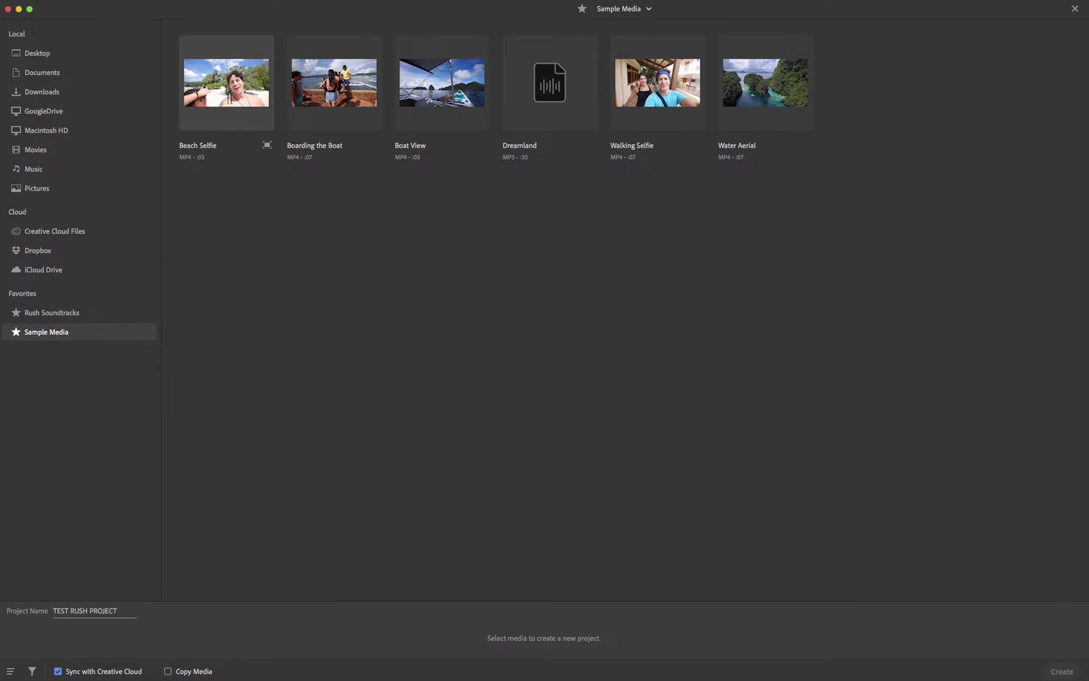
{"action": "left_click", "coordinate": [226, 82]}
{"action": "left_click", "coordinate": [441, 83]}
{"action": "left_click", "coordinate": [334, 82]}
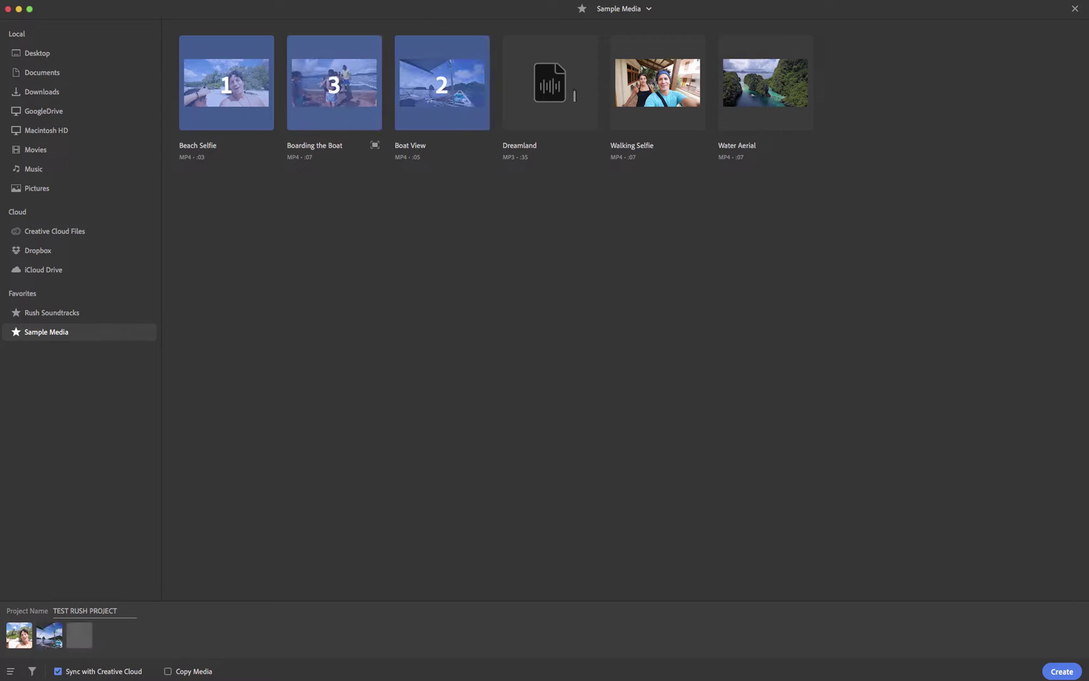
{"action": "left_click", "coordinate": [657, 83]}
{"action": "left_click", "coordinate": [765, 83]}
{"action": "left_click", "coordinate": [550, 83]}
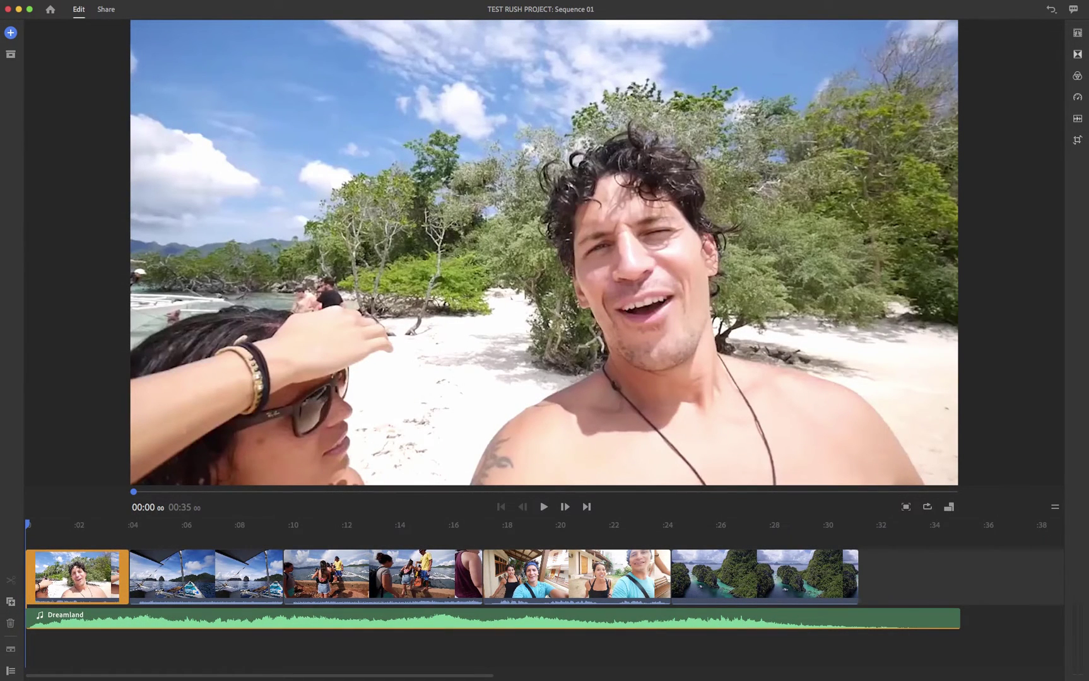
Play through the assembled sequence in sections, from the first clip to just past the end of the last video clip.
{"action": "key", "text": "space"}
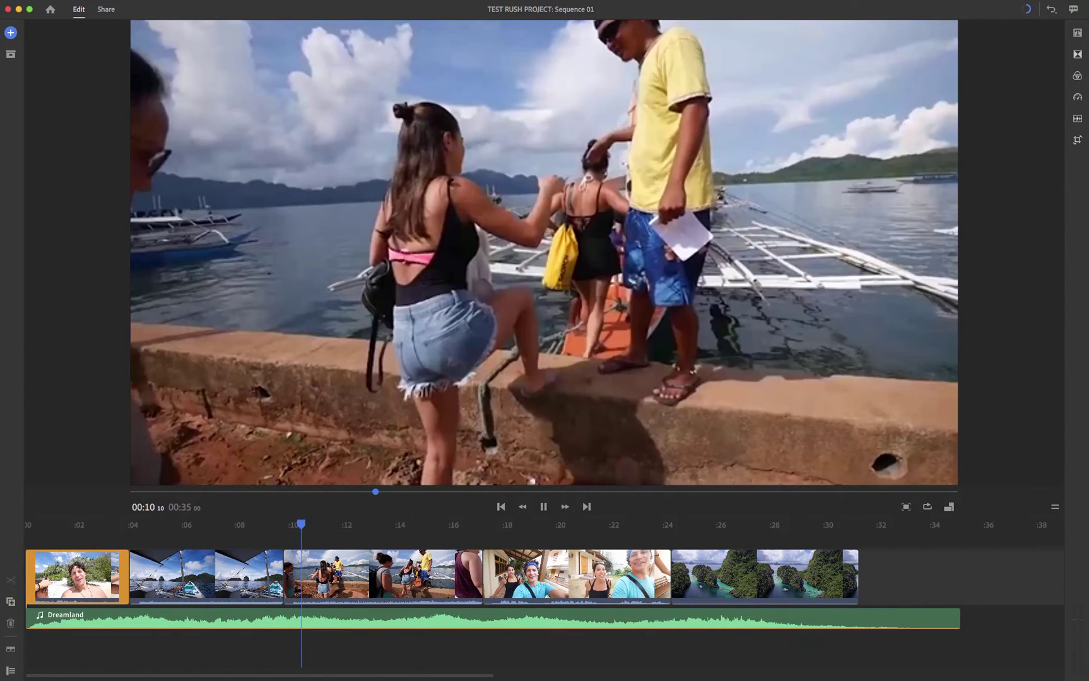
{"action": "key", "text": "space"}
{"action": "key", "text": "space"}
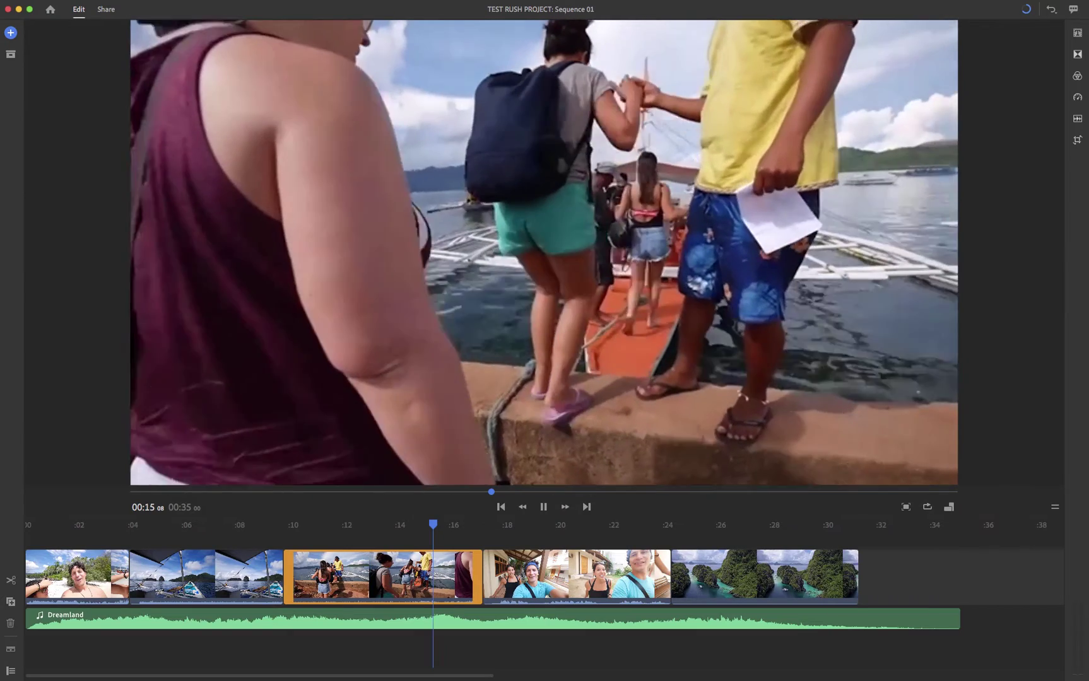
{"action": "key", "text": "space"}
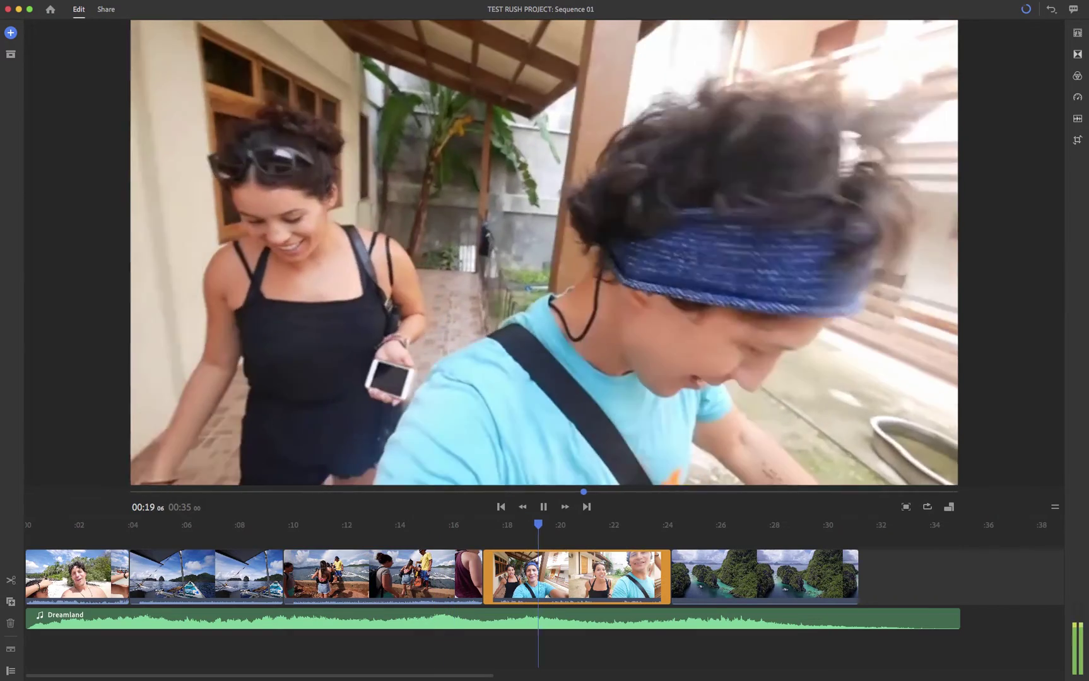
{"action": "key", "text": "space"}
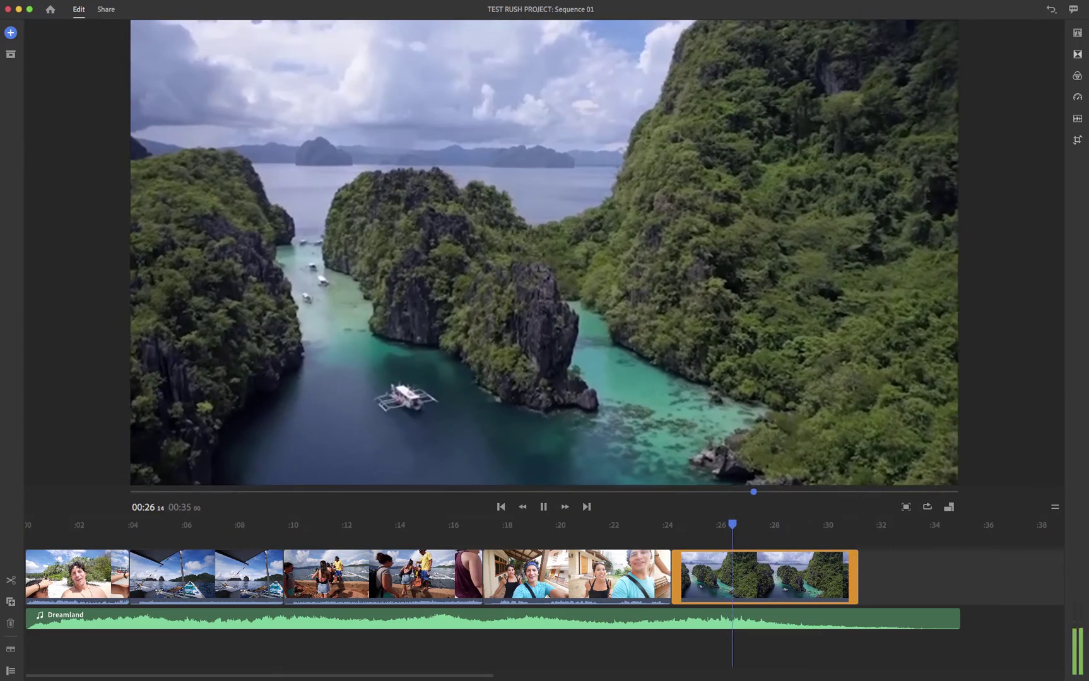
{"action": "key", "text": "space"}
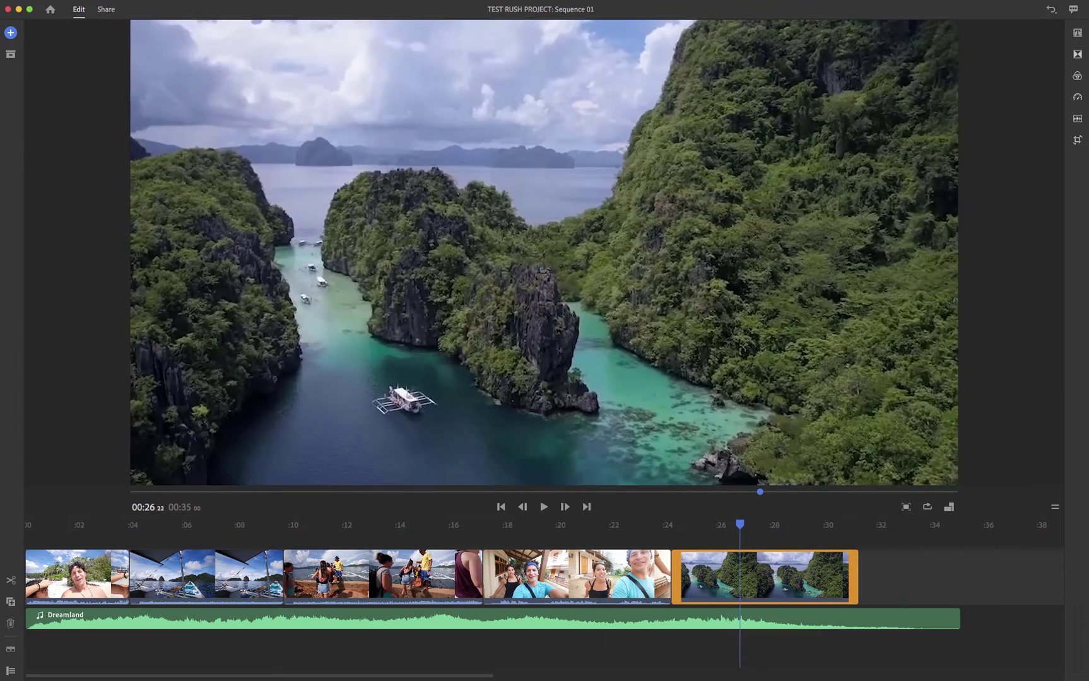
{"action": "key", "text": "space"}
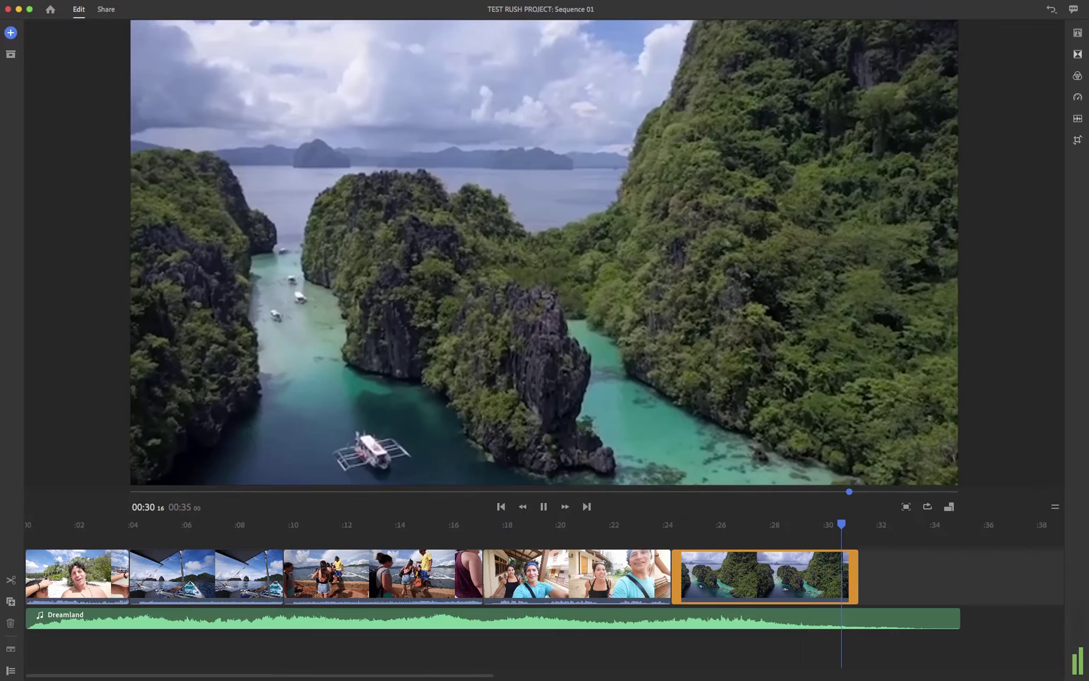
{"action": "key", "text": "space"}
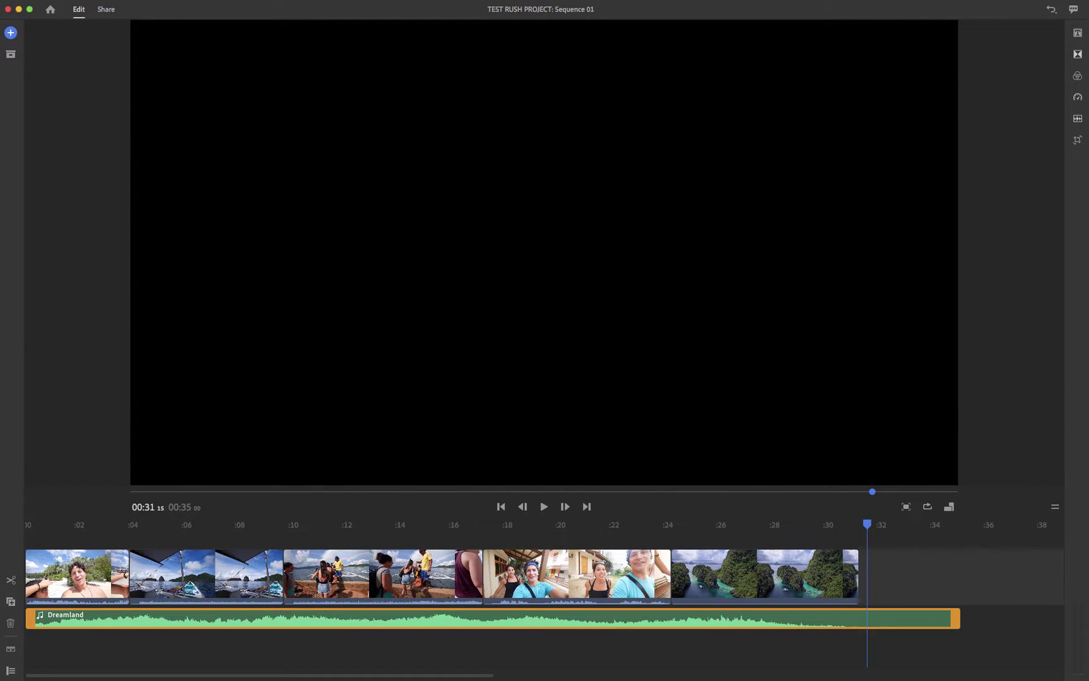
Trim the end of the Dreamland audio clip to line up with the end of the last video clip.
{"action": "key", "text": "shift+Left"}
{"action": "key", "text": "shift+Left"}
{"action": "key", "text": "shift+Left"}
{"action": "key", "text": "Down"}
{"action": "left_click_drag", "start_coordinate": [957, 619], "coordinate": [858, 619]}
Split the Dreamland audio clip at 00:10:21, over the Boarding the Boat clip.
{"action": "left_click", "coordinate": [688, 525]}
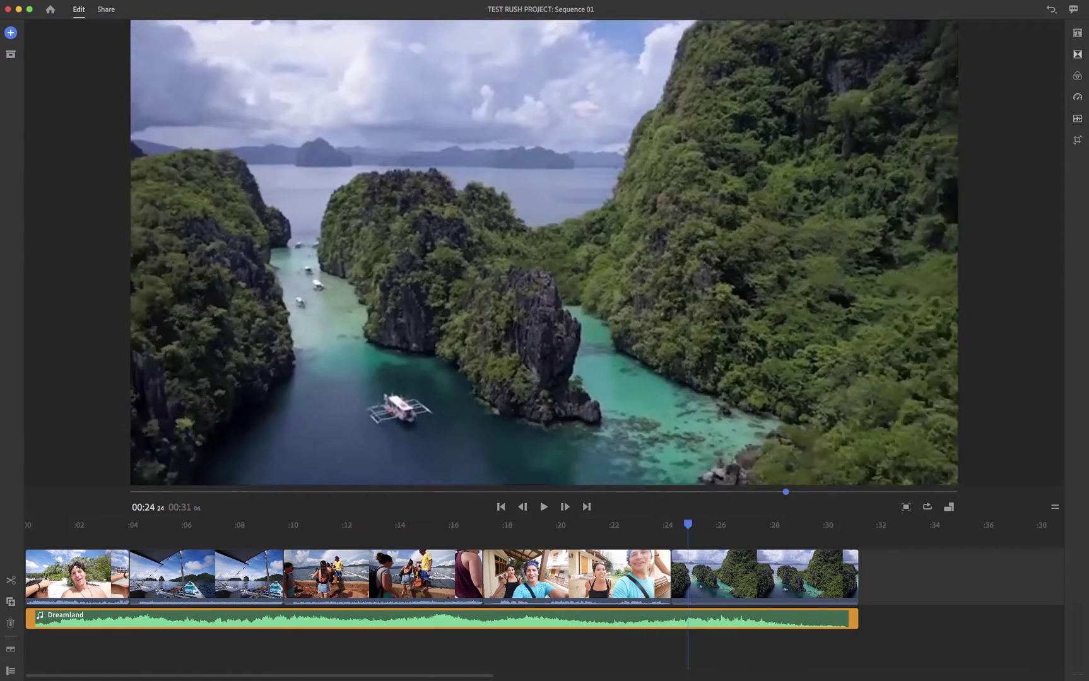
{"action": "left_click", "coordinate": [311, 525]}
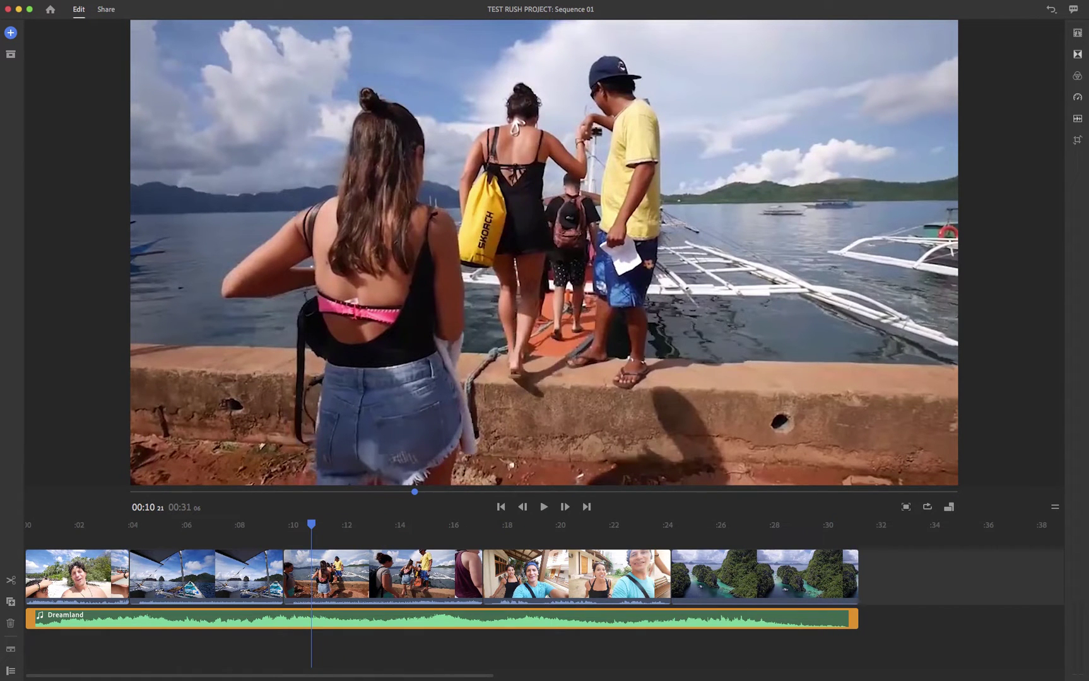
{"action": "left_click", "coordinate": [10, 581]}
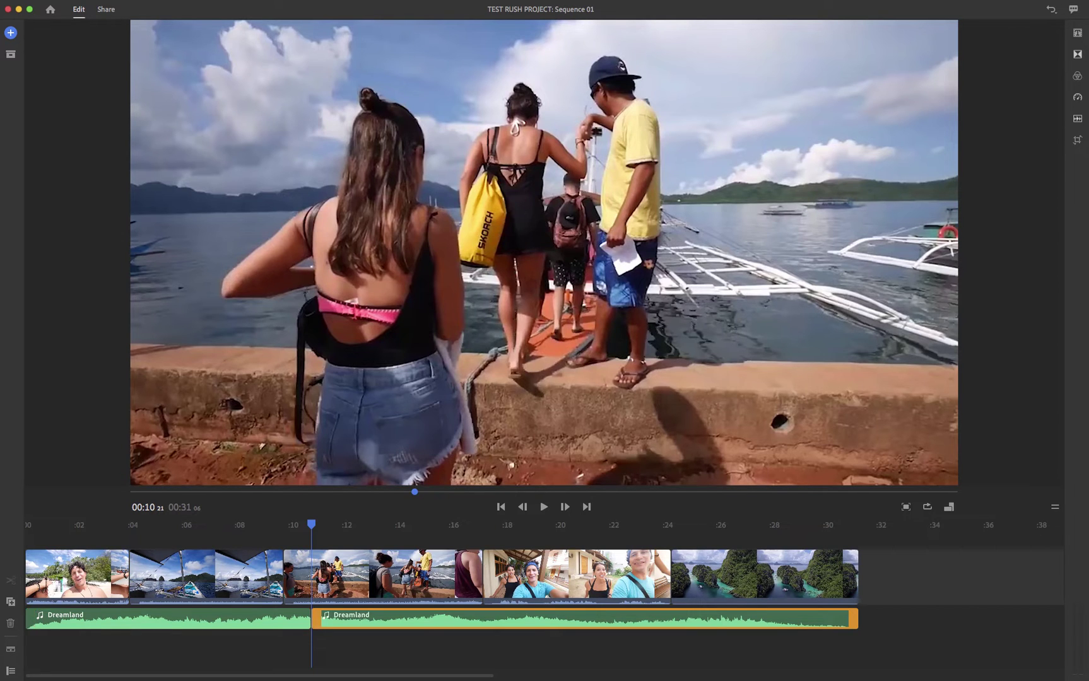
Split the Boarding the Boat clip at 00:11:29 and try adjusting the start of its second part.
{"action": "left_click", "coordinate": [282, 576]}
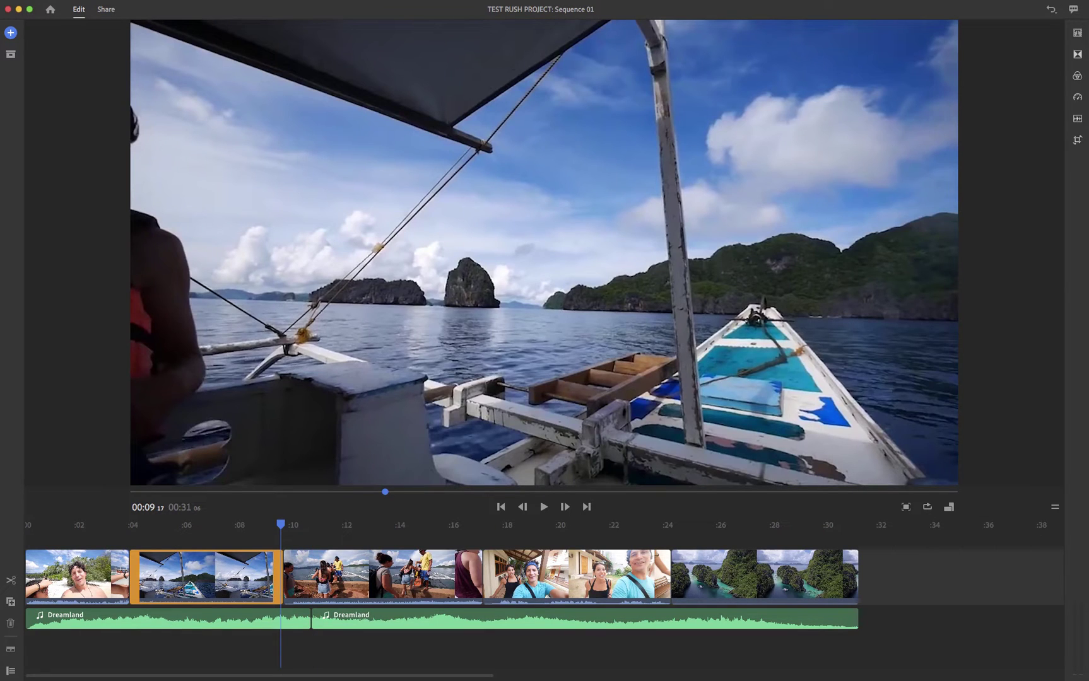
{"action": "left_click", "coordinate": [345, 525]}
{"action": "key", "text": "super+k"}
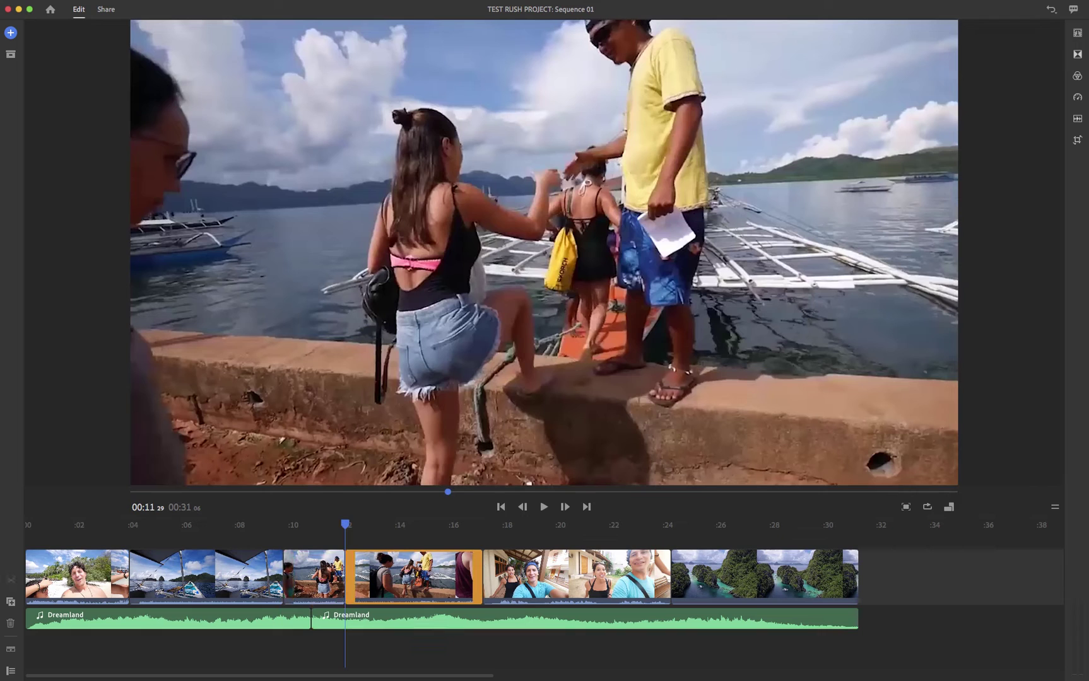
{"action": "left_click_drag", "start_coordinate": [351, 575], "coordinate": [326, 575]}
Undo the clip adjustment and both splits so the video and audio clips are whole again.
{"action": "key", "text": "super+z"}
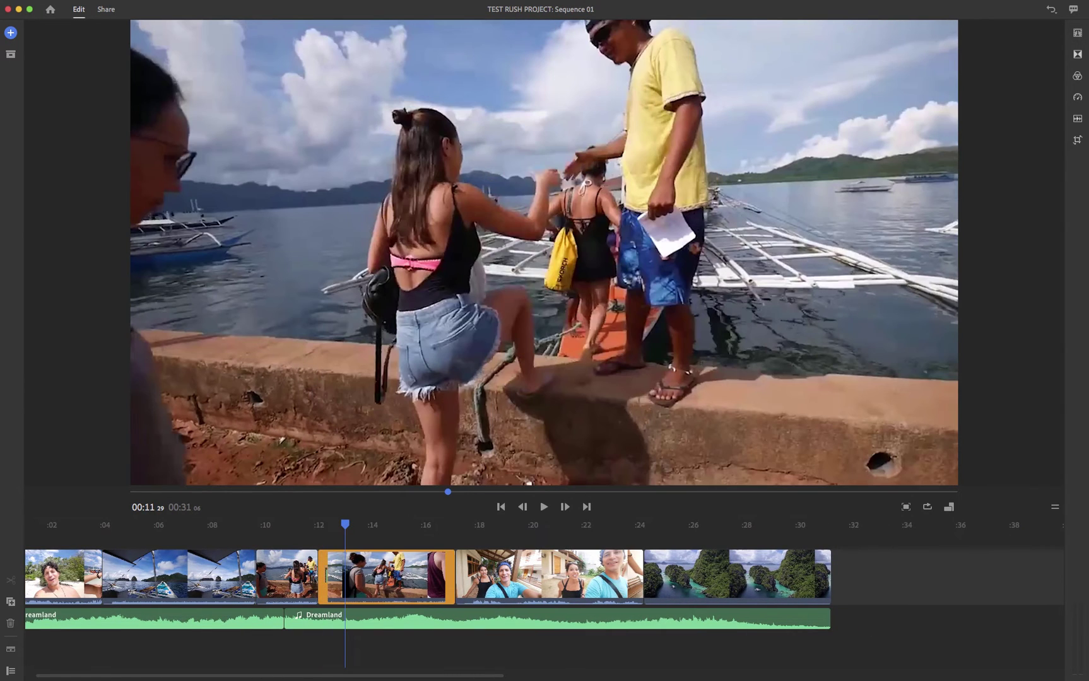
{"action": "key", "text": "super+z"}
{"action": "key", "text": "super+z"}
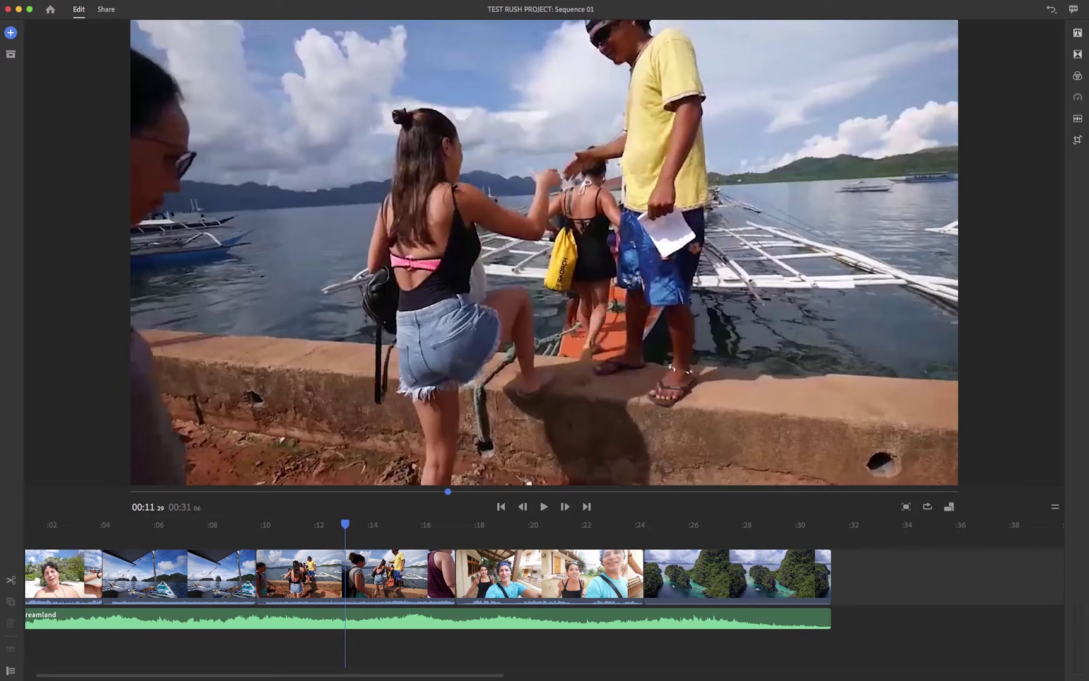
Insert a title in the default style above the Boarding the Boat clip at 00:11:29.
{"action": "left_click", "coordinate": [10, 32]}
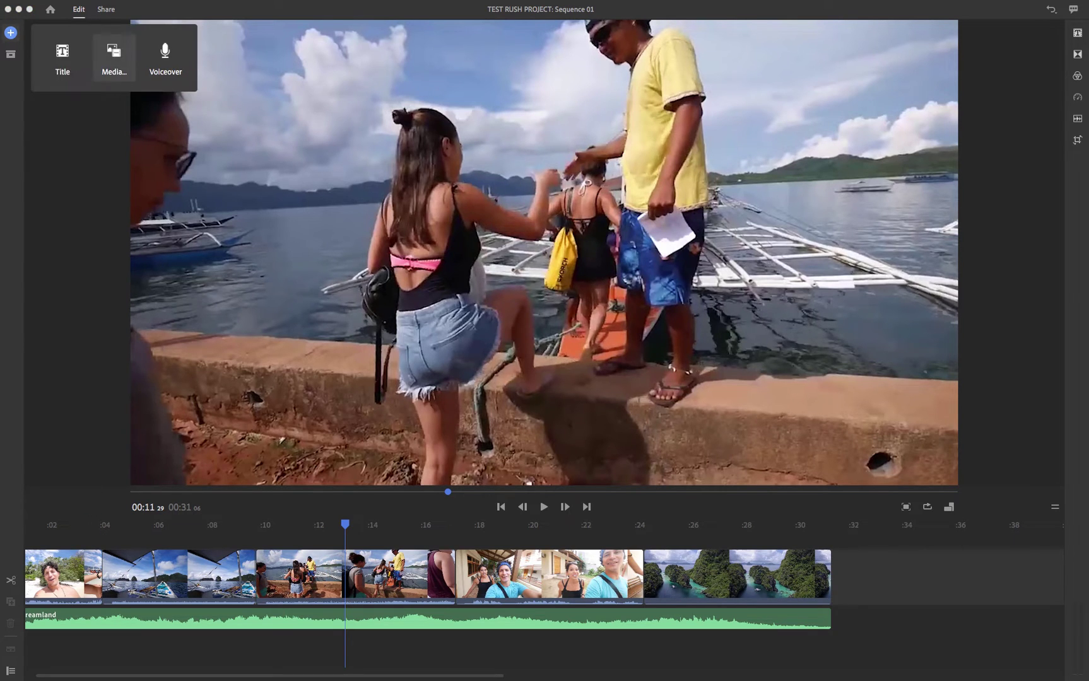
{"action": "left_click", "coordinate": [63, 57]}
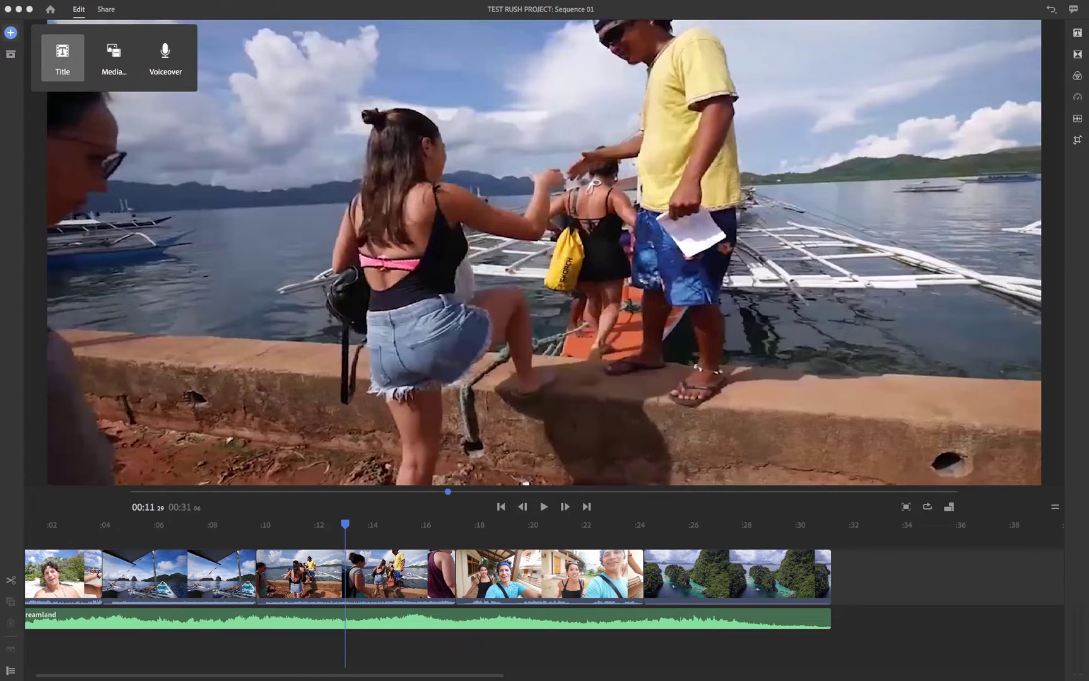
{"action": "left_click", "coordinate": [63, 56]}
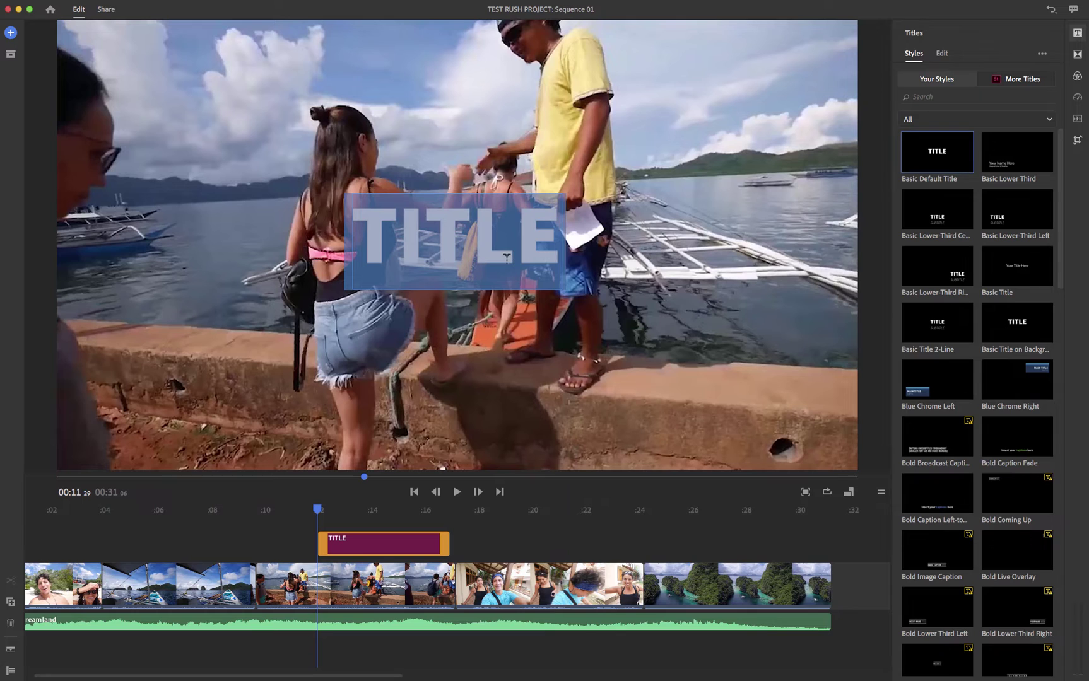
Set the title's text to "I LOVED THIS TRIP!" and play it back from just before its start.
{"action": "type", "text": "THI"}
{"action": "key", "text": "BackSpace"}
{"action": "key", "text": "BackSpace"}
{"action": "key", "text": "BackSpace"}
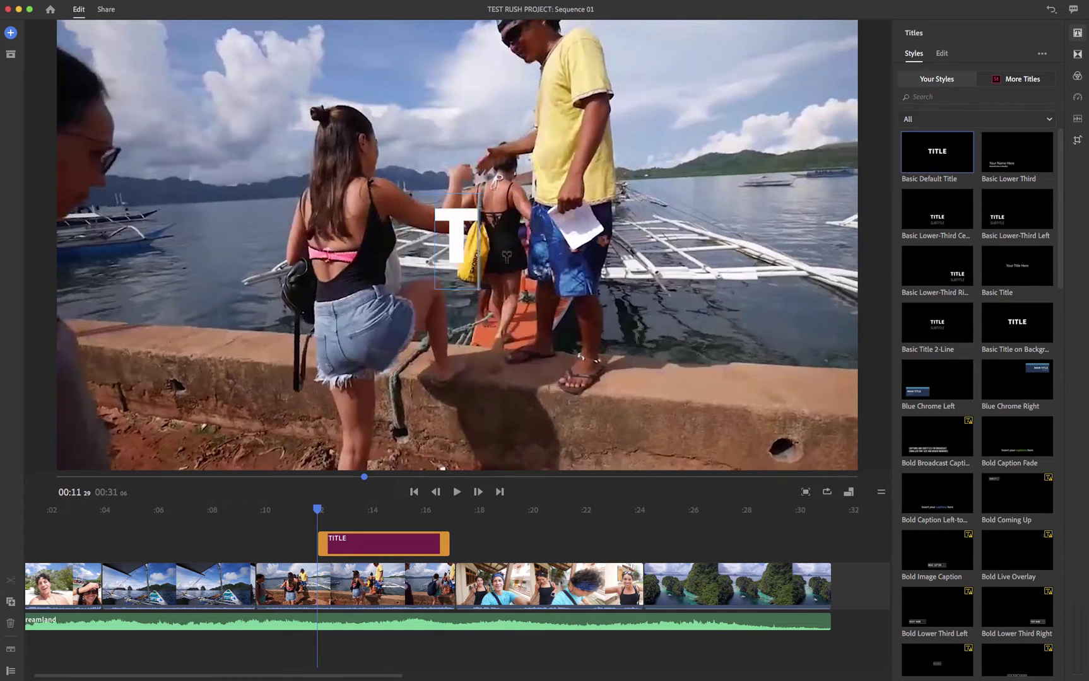
{"action": "type", "text": "I LOVED THI"}
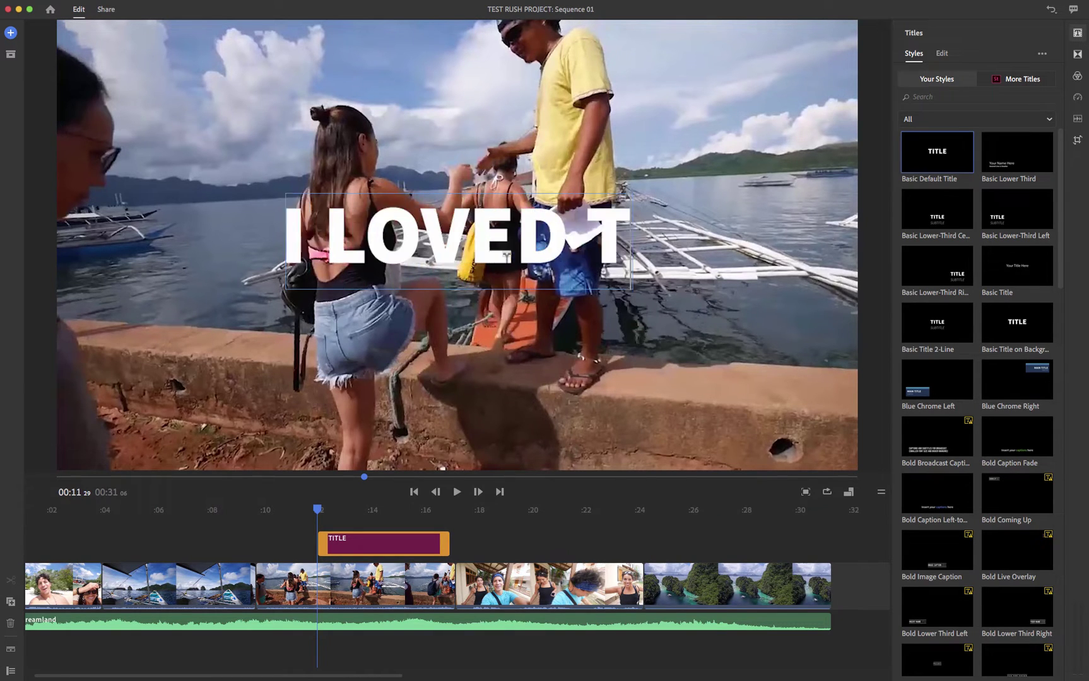
{"action": "type", "text": "S TRIP!"}
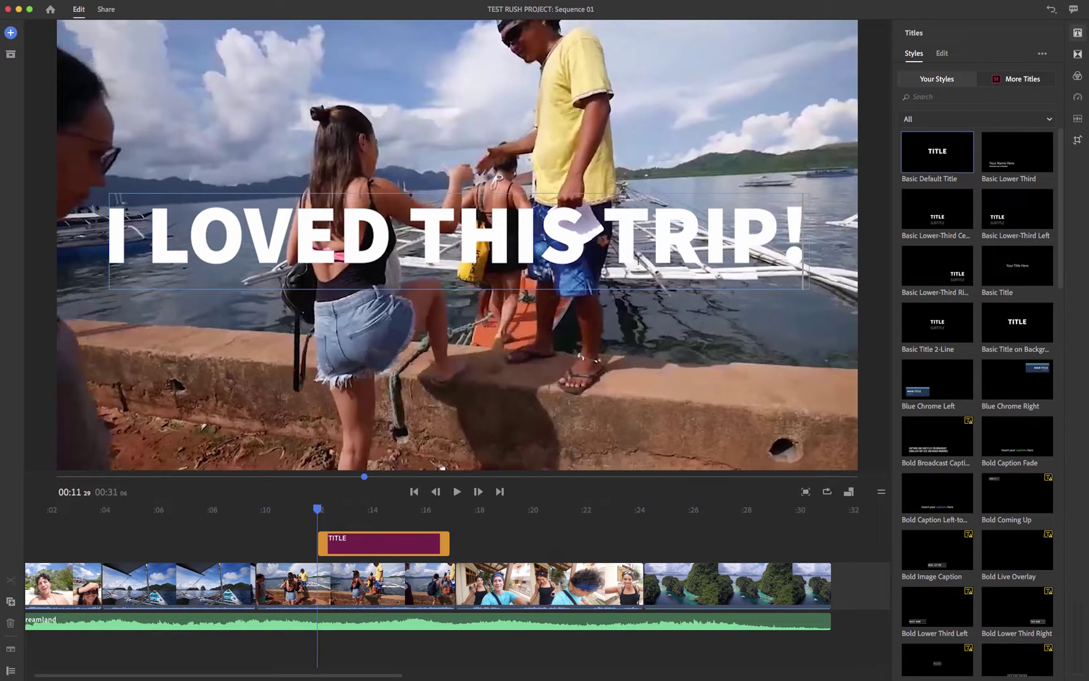
{"action": "left_click", "coordinate": [301, 535]}
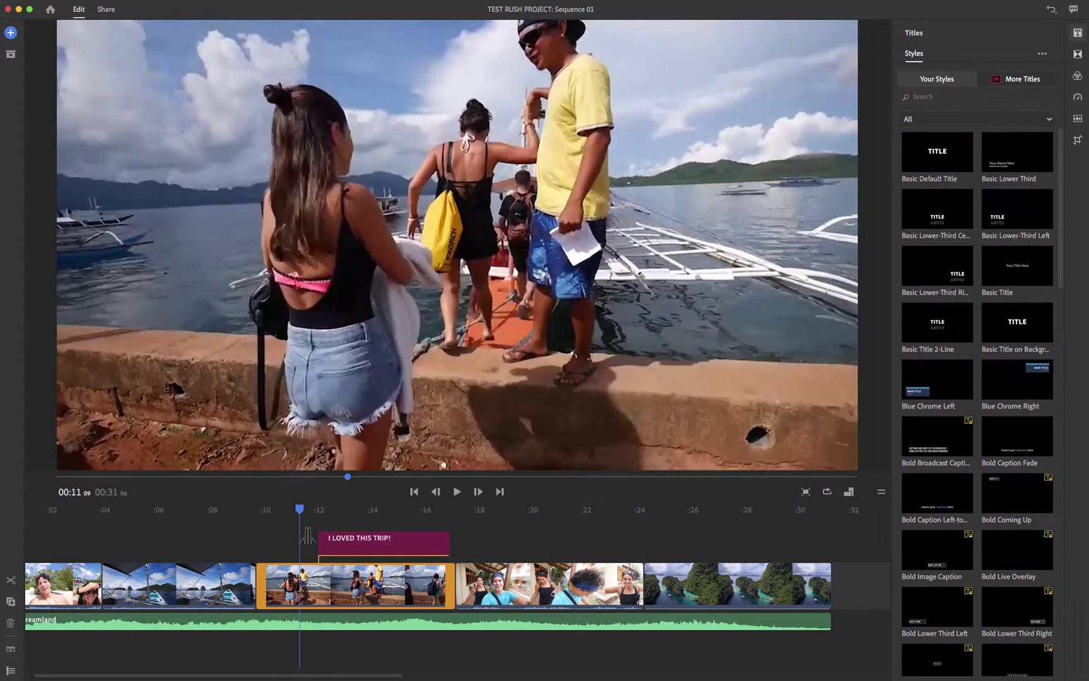
{"action": "key", "text": "space"}
Apply the Cross Dissolve transition to the "I LOVED THIS TRIP!" title and preview it from 00:11:27.
{"action": "left_click", "coordinate": [320, 538]}
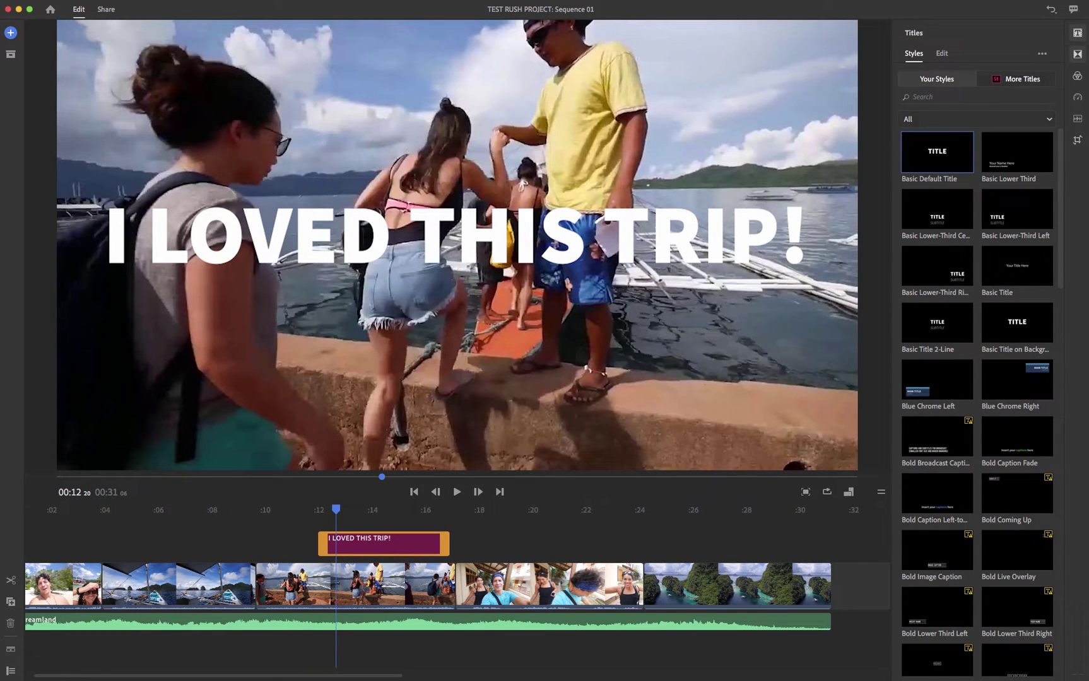
{"action": "left_click", "coordinate": [1077, 53]}
{"action": "left_click", "coordinate": [1016, 86]}
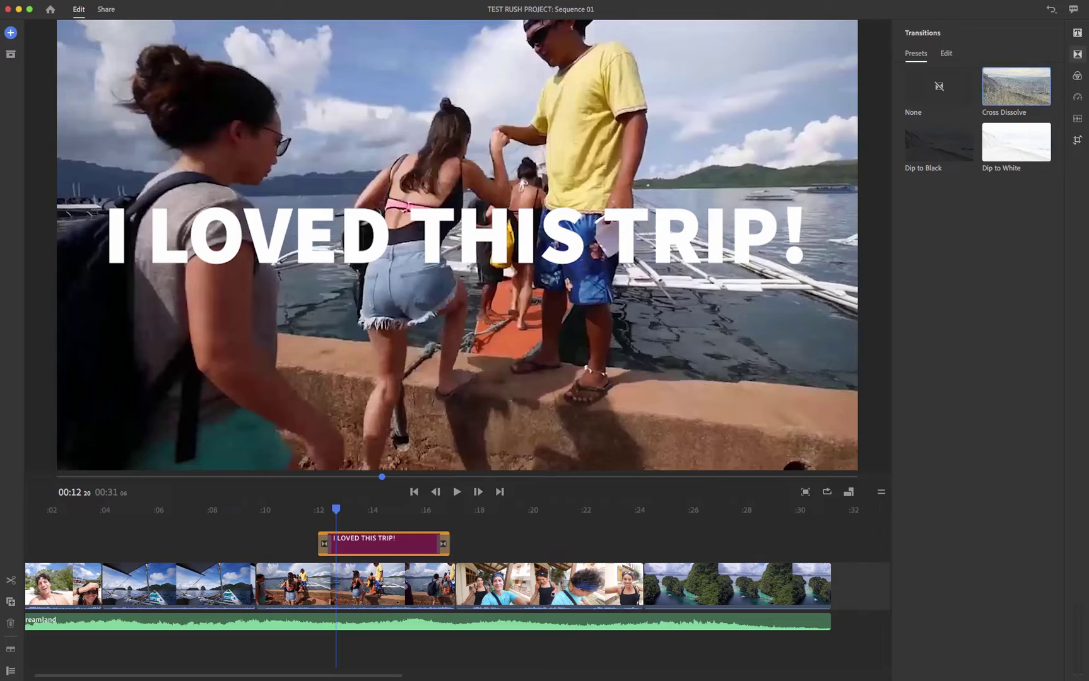
{"action": "left_click_drag", "start_coordinate": [335, 509], "coordinate": [316, 509]}
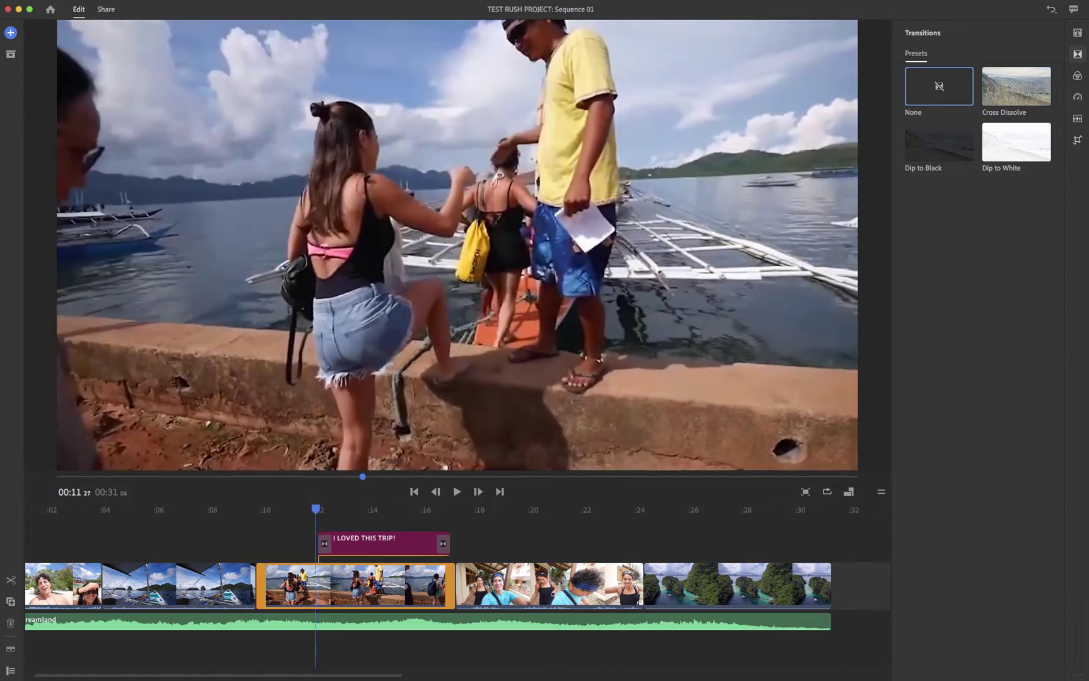
{"action": "key", "text": "space"}
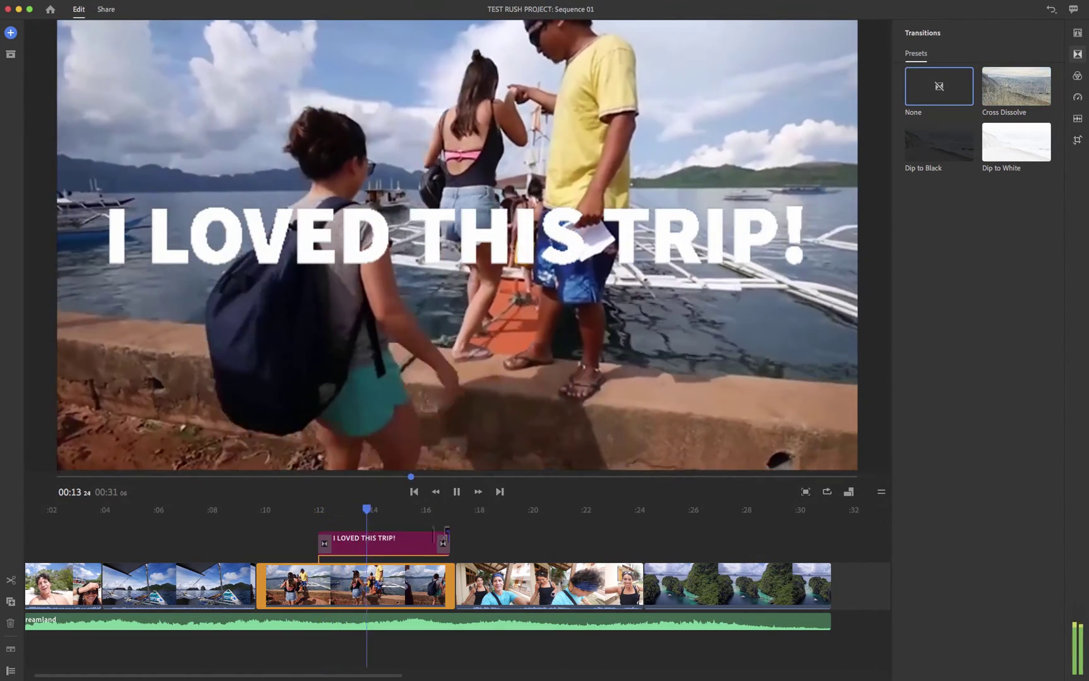
Stop the preview and show the duration setting of the title's Cross Dissolve transition.
{"action": "key", "text": "space"}
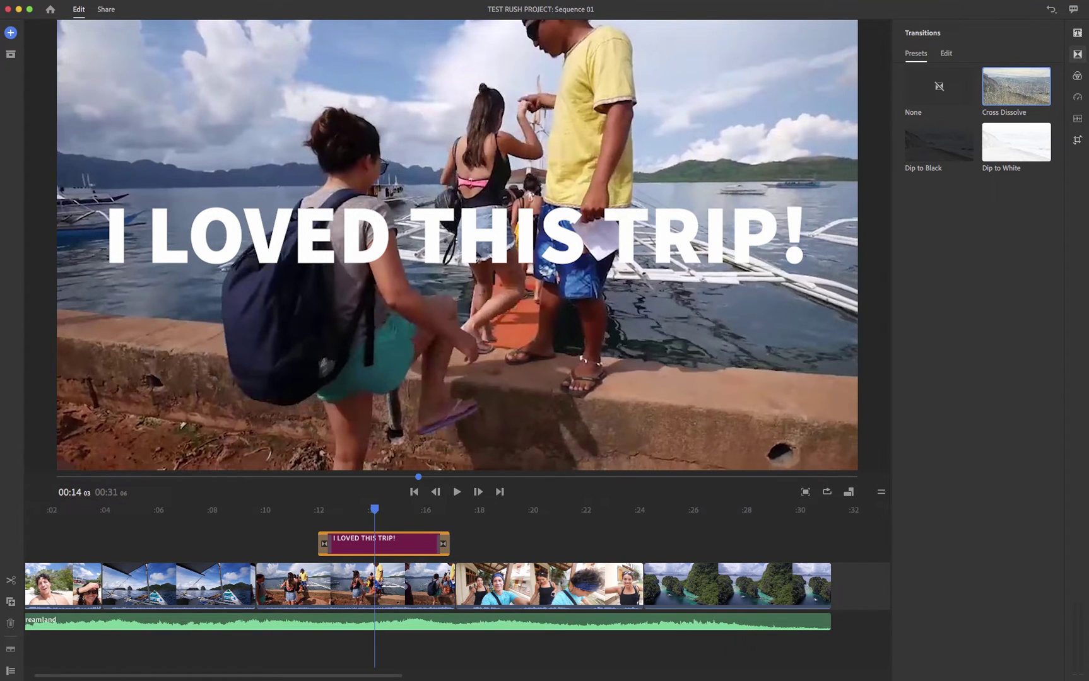
{"action": "left_click", "coordinate": [945, 53]}
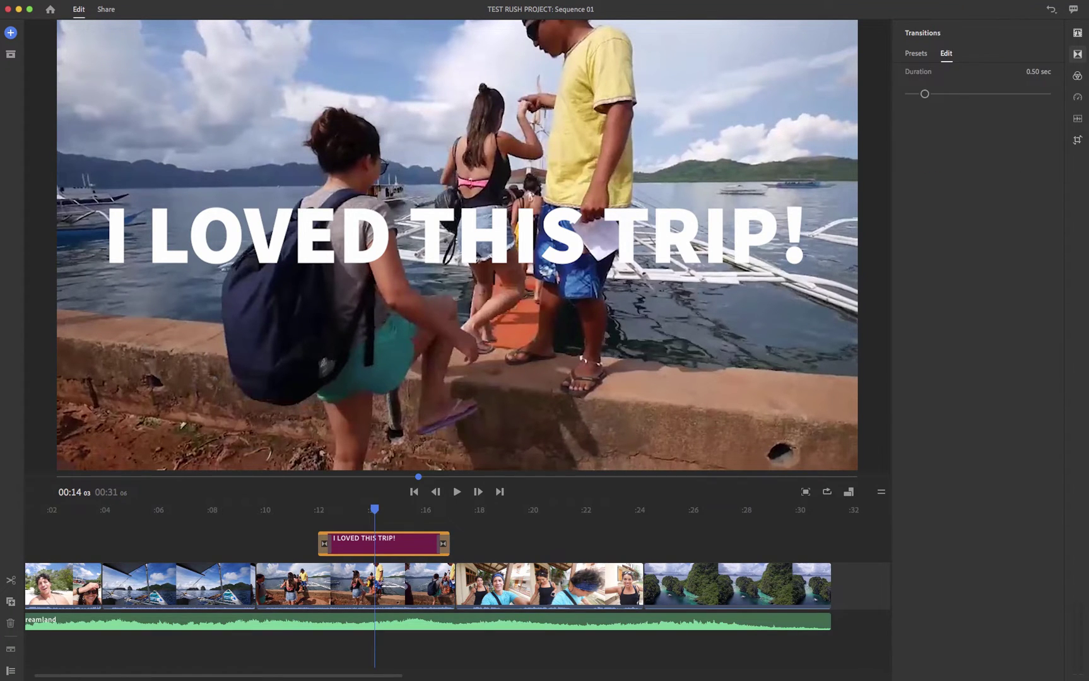
Try the Blue Chrome Left style on the title and preview it from just before its start.
{"action": "left_click", "coordinate": [1078, 33]}
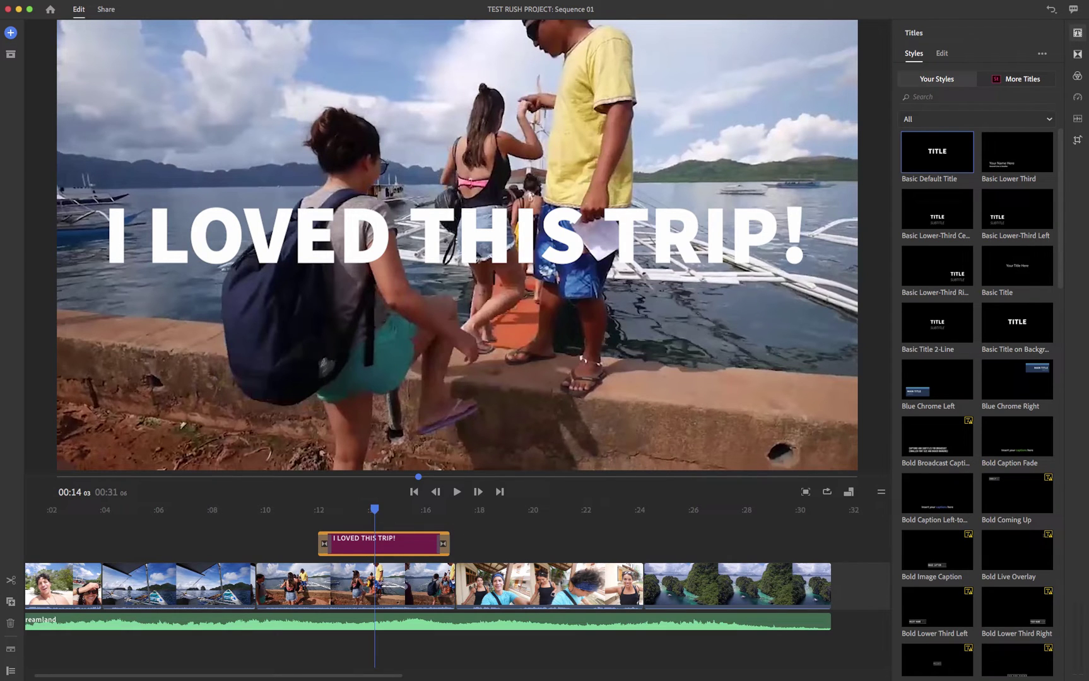
{"action": "left_click", "coordinate": [936, 379]}
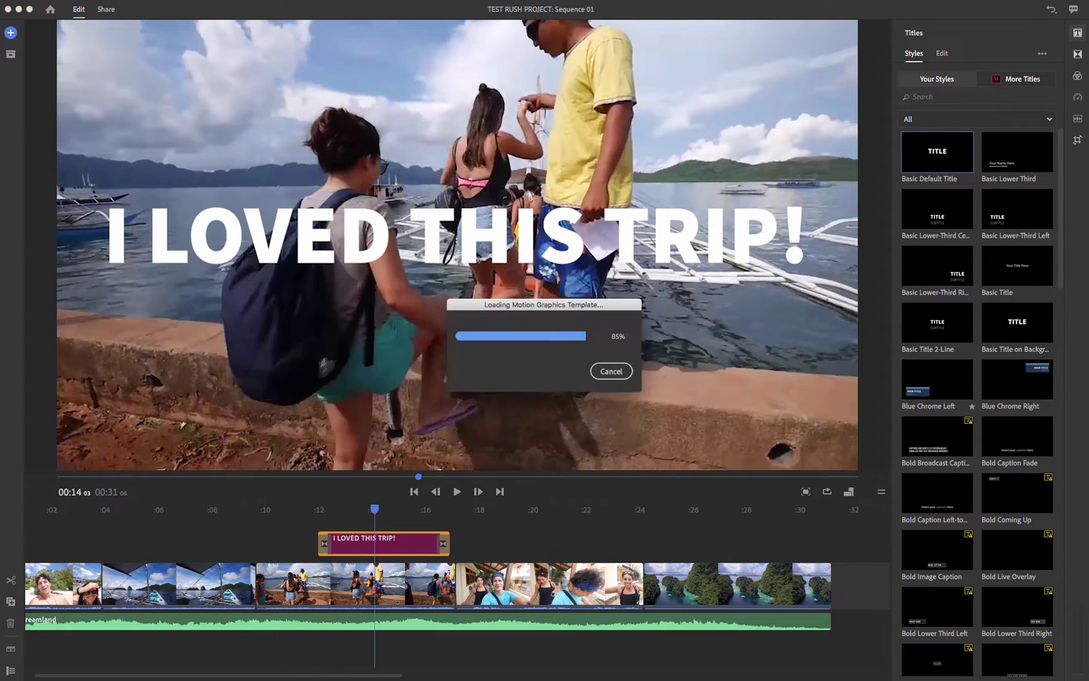
{"action": "key", "text": "space"}
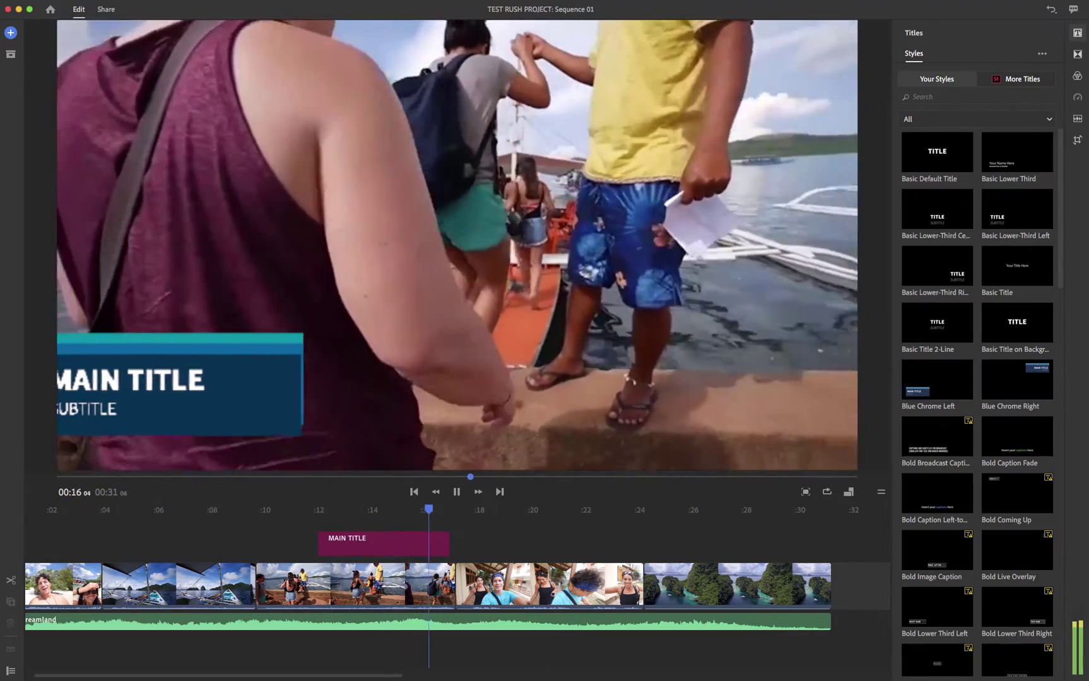
{"action": "left_click", "coordinate": [287, 510]}
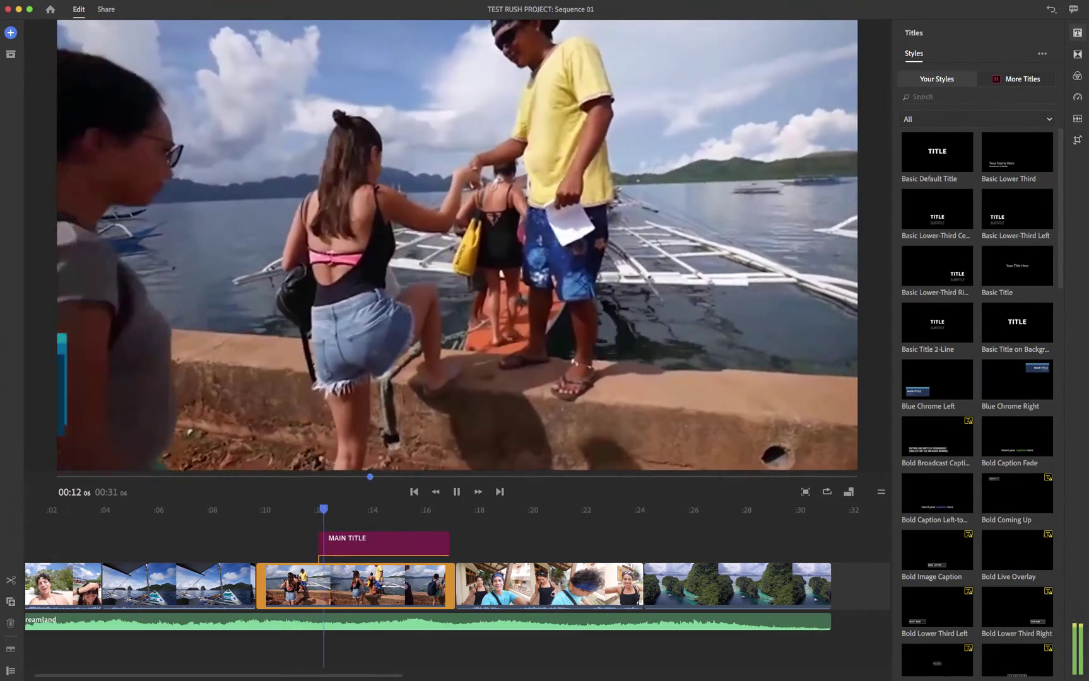
{"action": "key", "text": "space"}
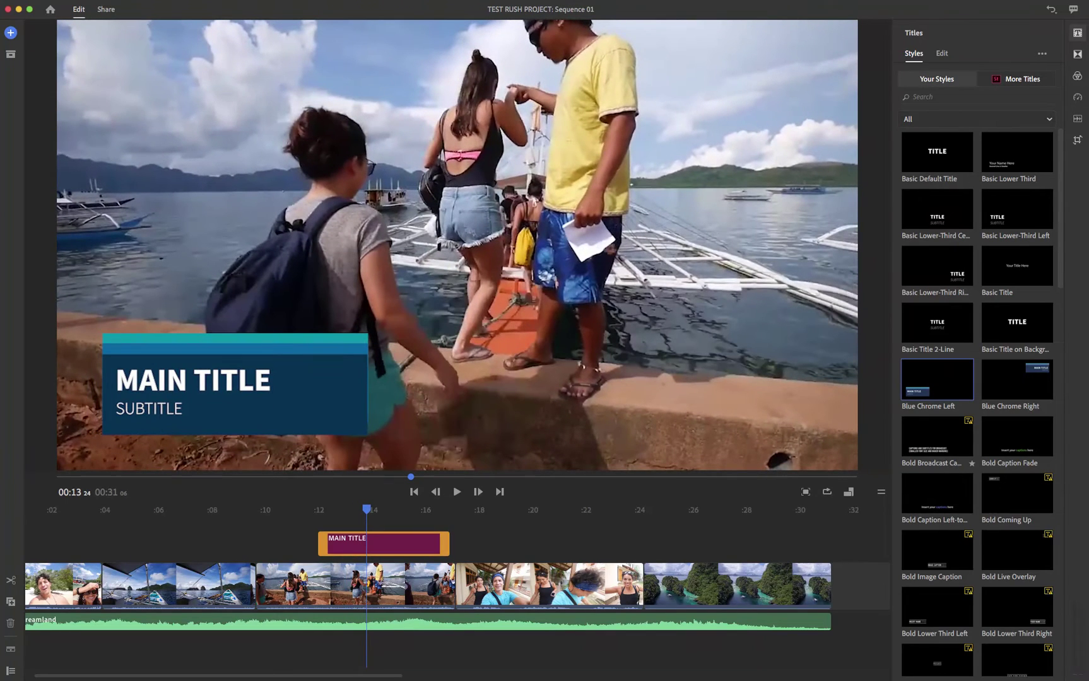
Try the Bold Broadcast Caption style and the Classic Credits style on the title, previewing the credits briefly.
{"action": "left_click", "coordinate": [937, 436]}
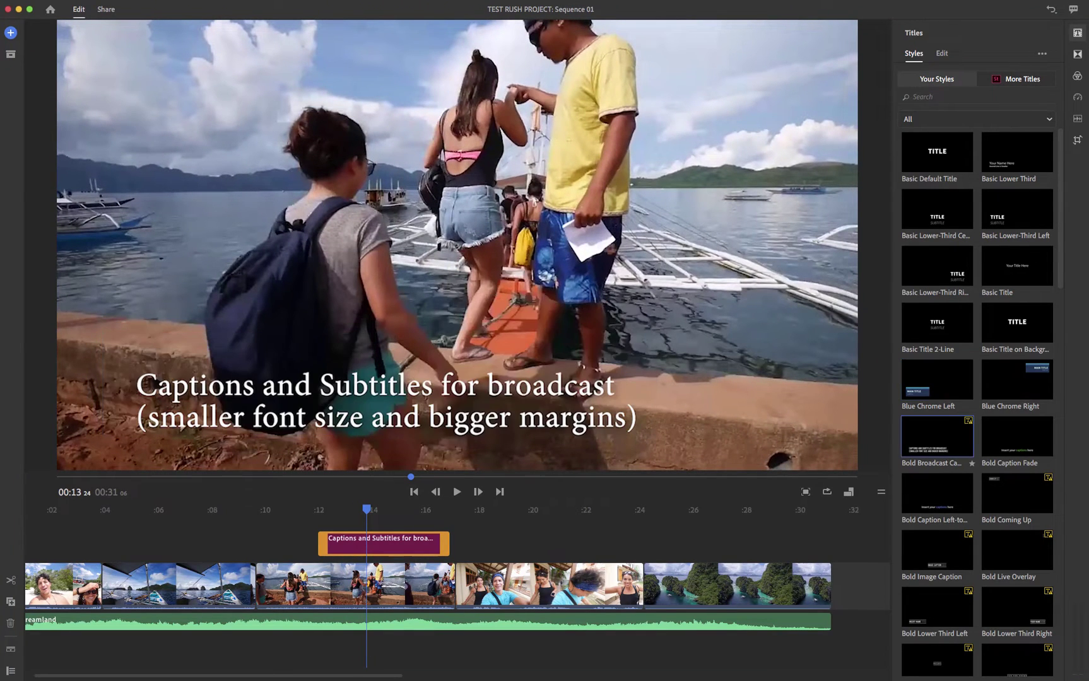
{"action": "scroll", "coordinate": [937, 436], "scroll_direction": "down", "scroll_amount": 12}
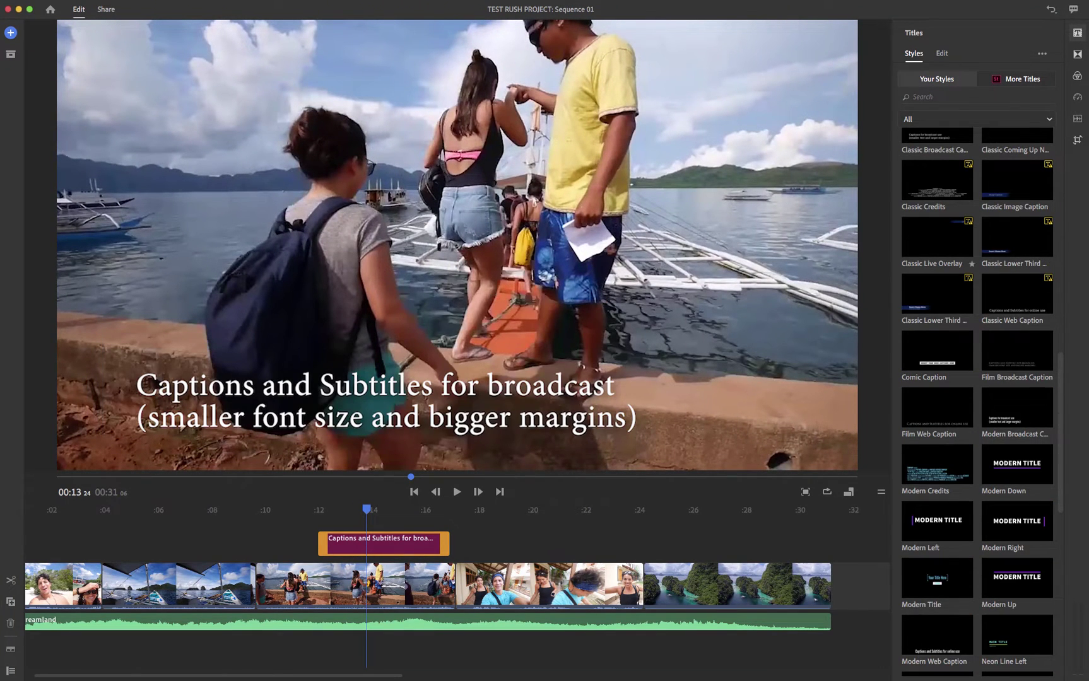
{"action": "left_click", "coordinate": [937, 179]}
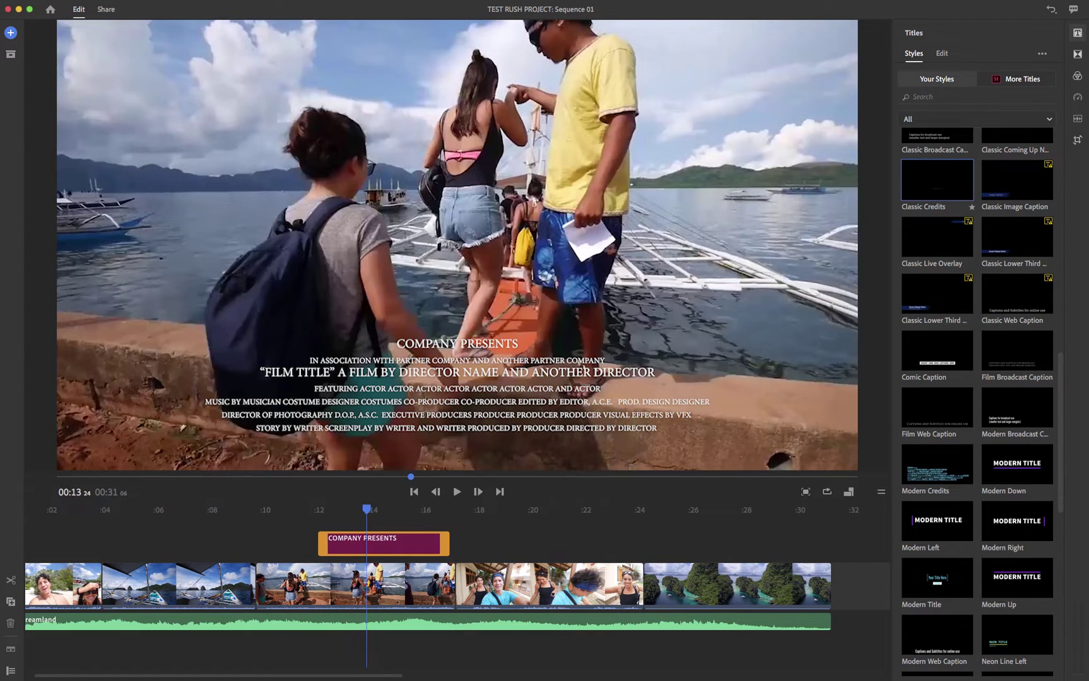
{"action": "key", "text": "space"}
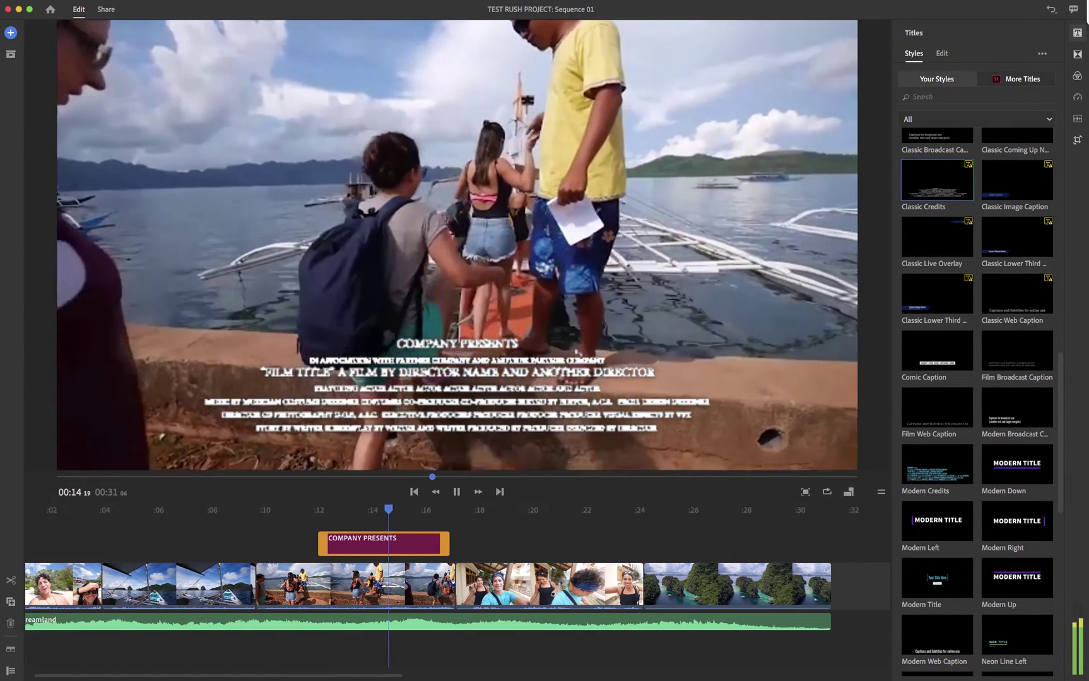
{"action": "key", "text": "space"}
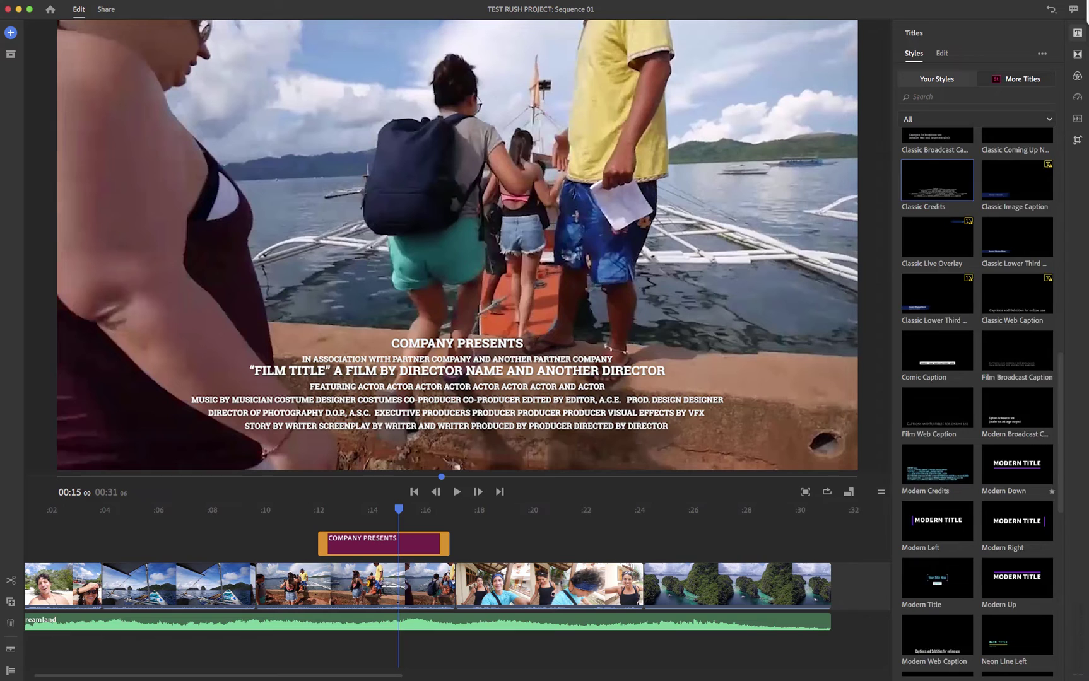
Try the Viral style on the title and preview it from just before its start.
{"action": "scroll", "coordinate": [976, 398], "scroll_direction": "down", "scroll_amount": 10}
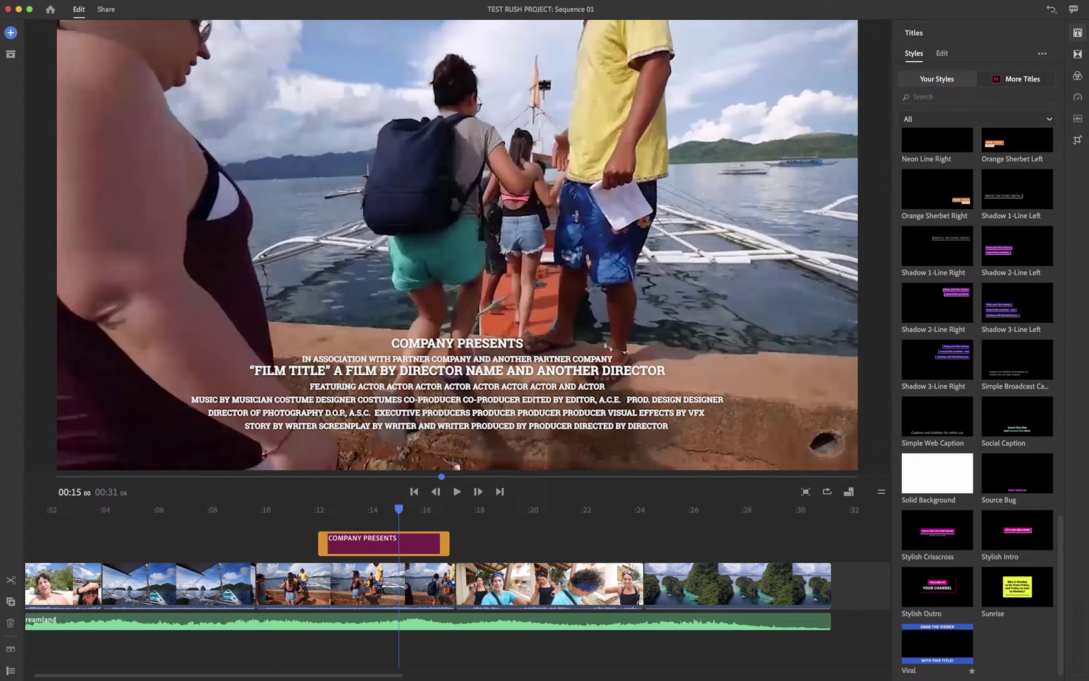
{"action": "left_click", "coordinate": [936, 644]}
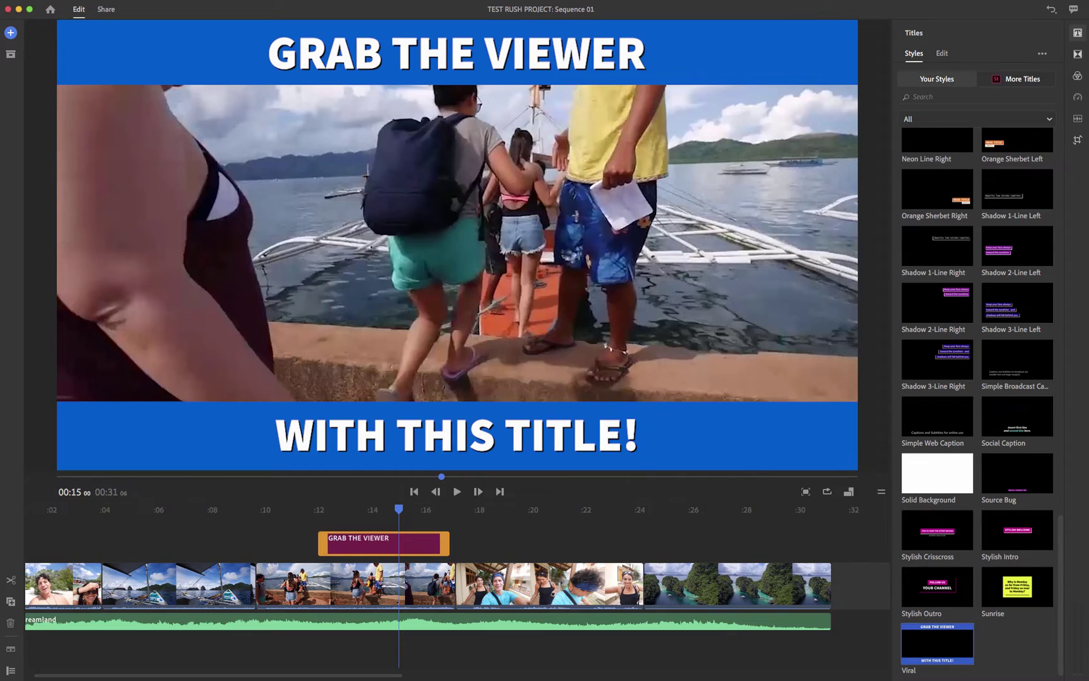
{"action": "left_click", "coordinate": [301, 509]}
{"action": "key", "text": "space"}
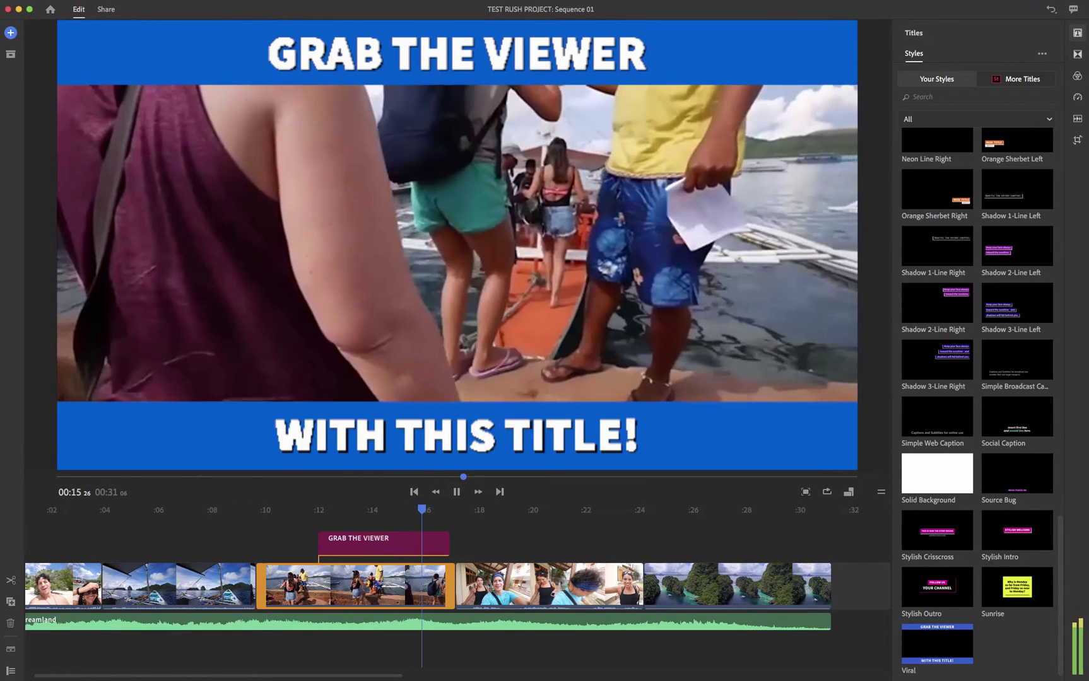
{"action": "key", "text": "space"}
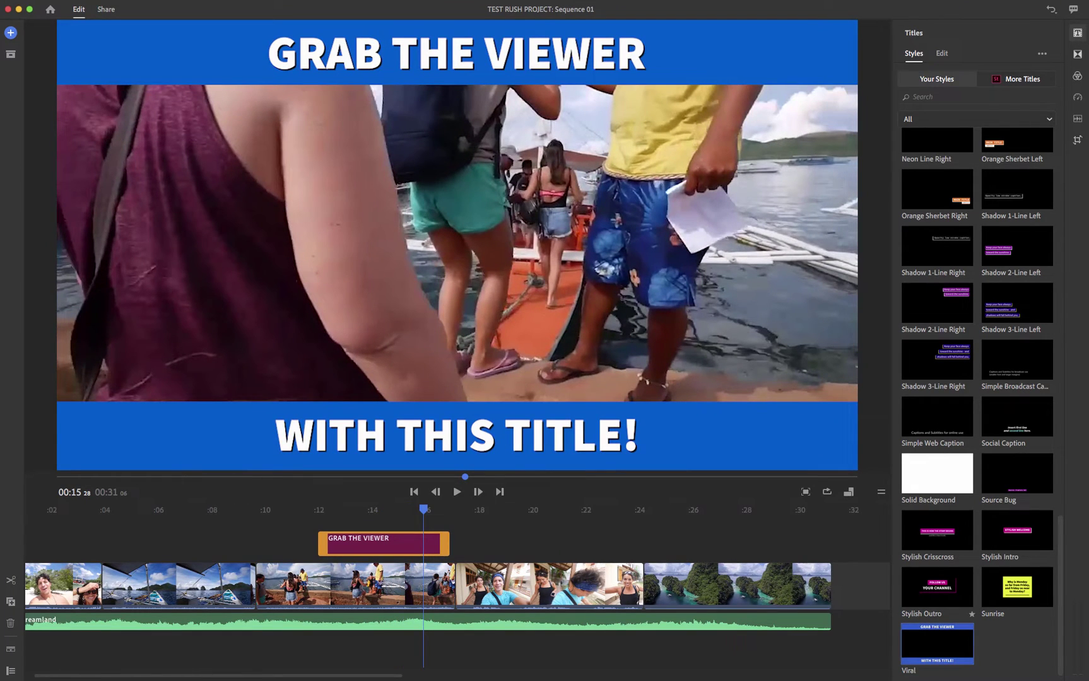
Apply the Stylish Outro style to the title and preview its opening from 00:11:02.
{"action": "left_click", "coordinate": [937, 587]}
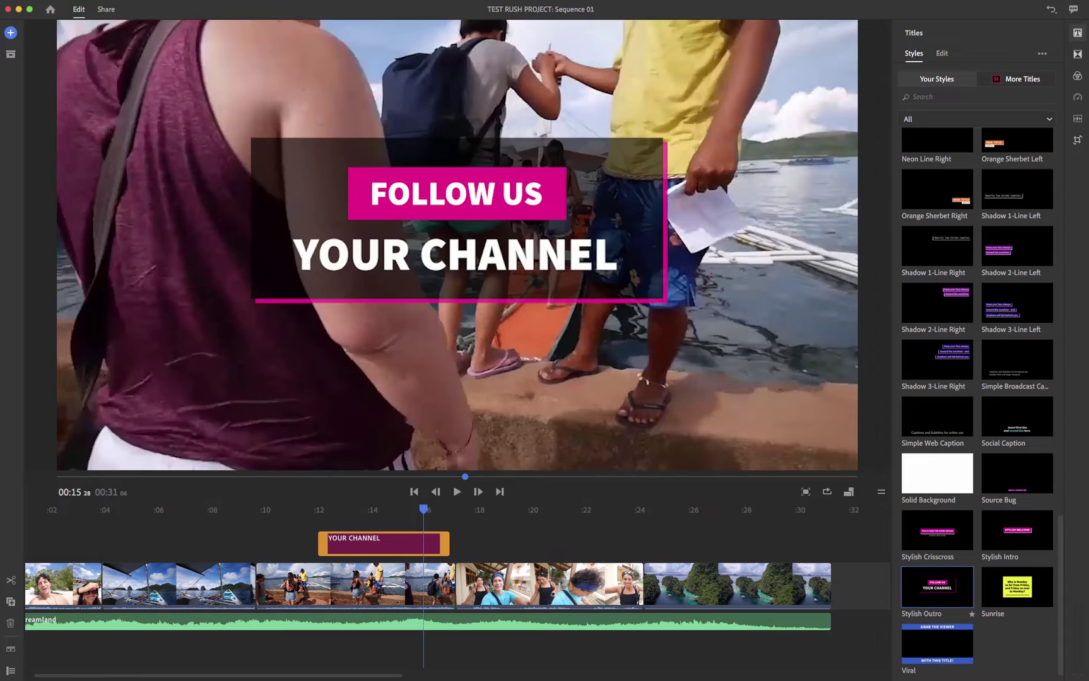
{"action": "left_click", "coordinate": [294, 518]}
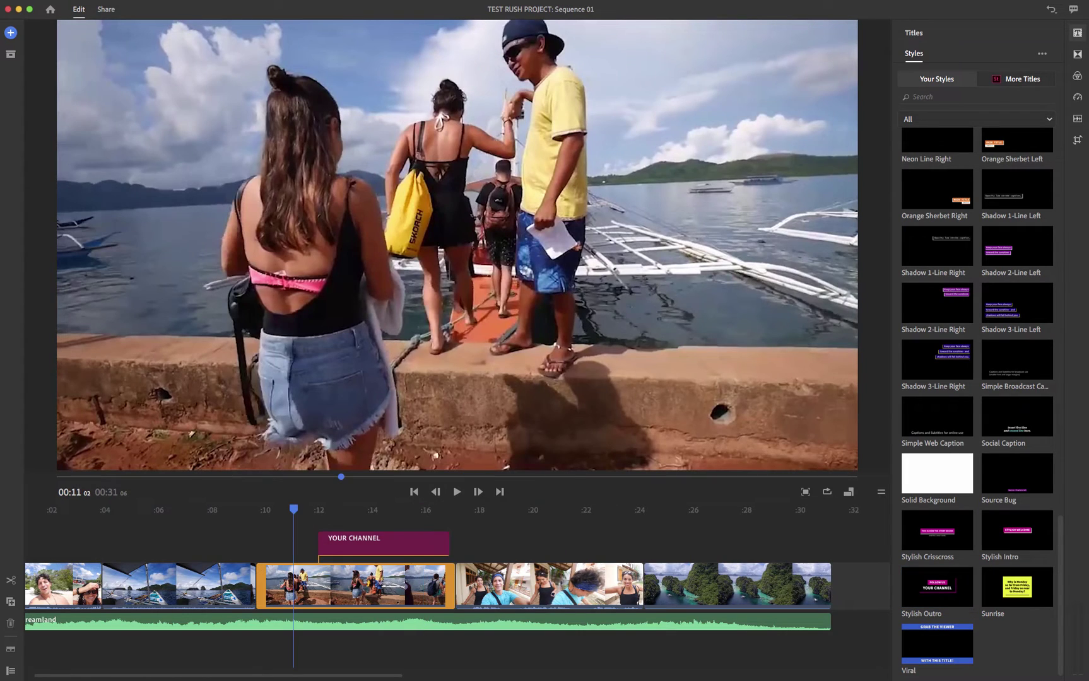
{"action": "key", "text": "space"}
{"action": "key", "text": "space"}
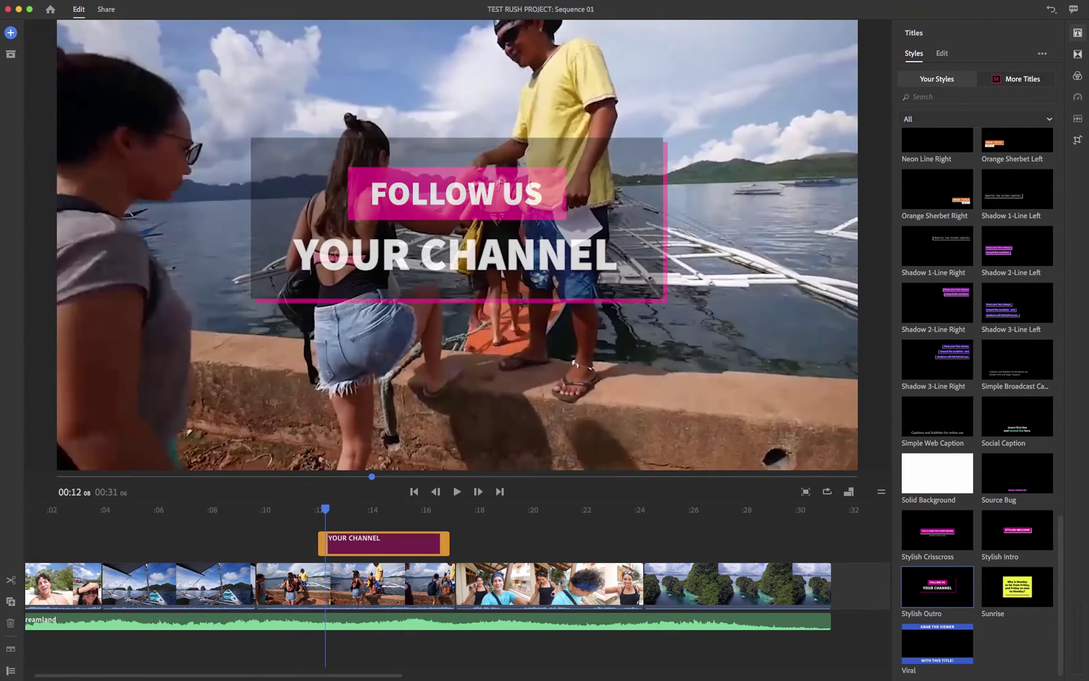
Record a voiceover about 22 seconds long from the start of the sequence and play it back from 00:00:20.
{"action": "left_click", "coordinate": [10, 32]}
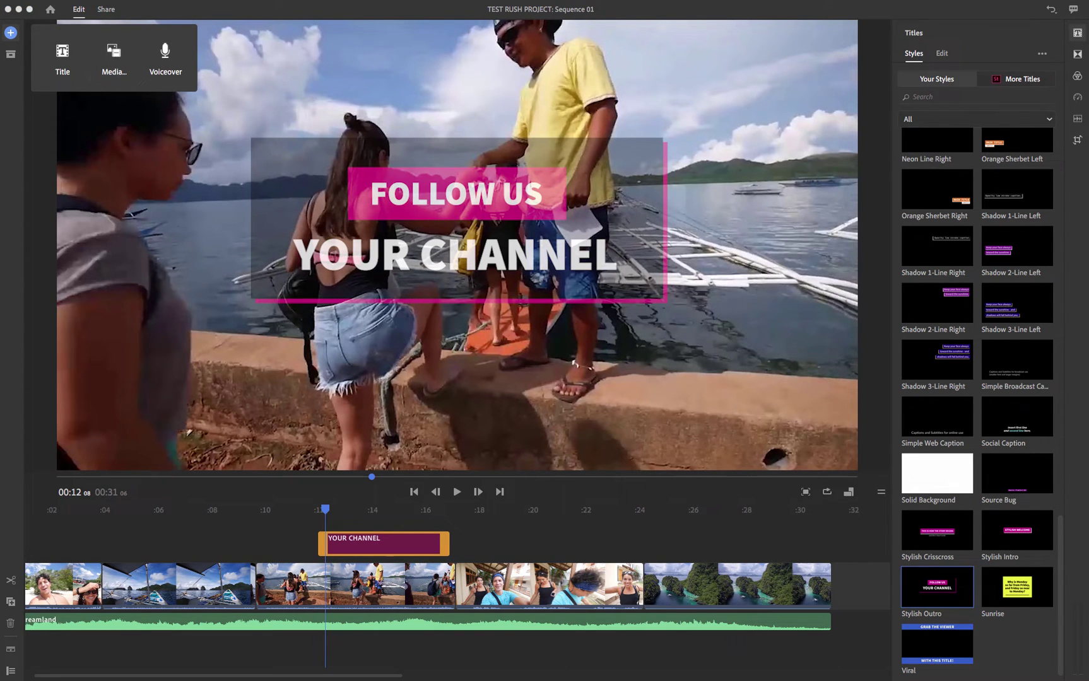
{"action": "left_click_drag", "start_coordinate": [325, 510], "coordinate": [25, 509]}
{"action": "left_click", "coordinate": [10, 33]}
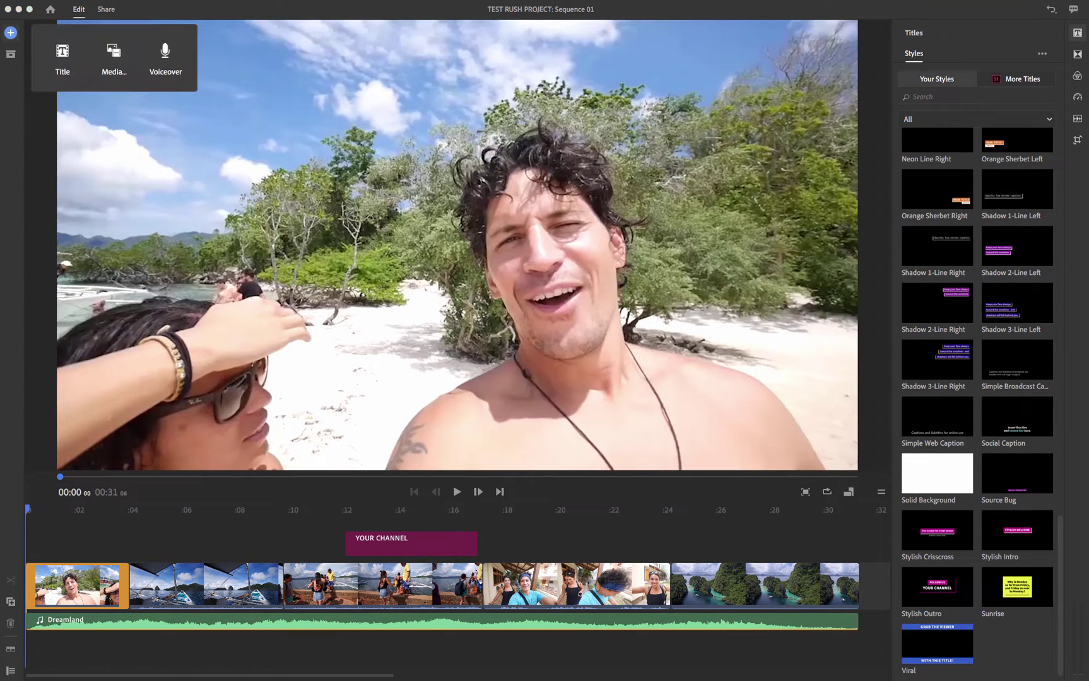
{"action": "left_click", "coordinate": [166, 57]}
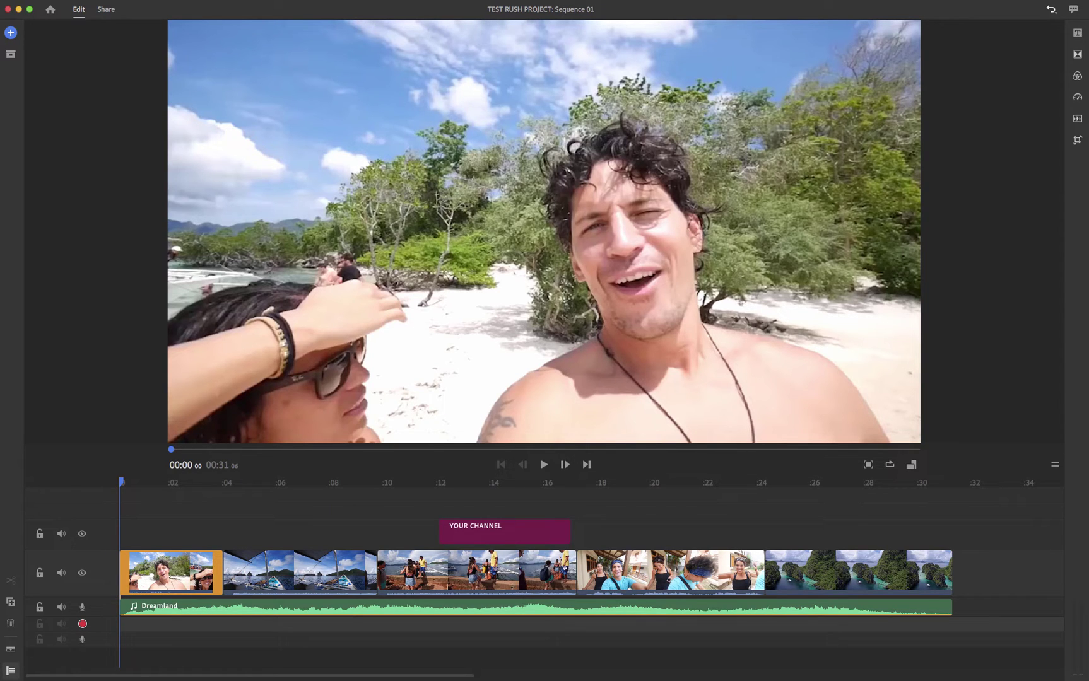
{"action": "left_click", "coordinate": [82, 623]}
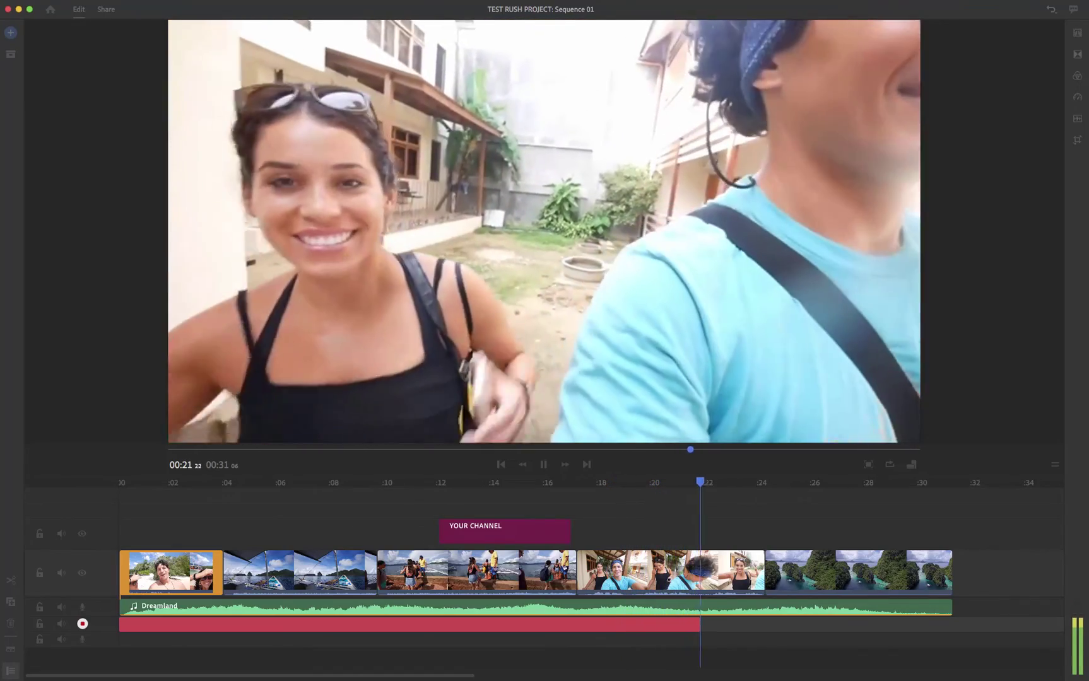
{"action": "key", "text": "space"}
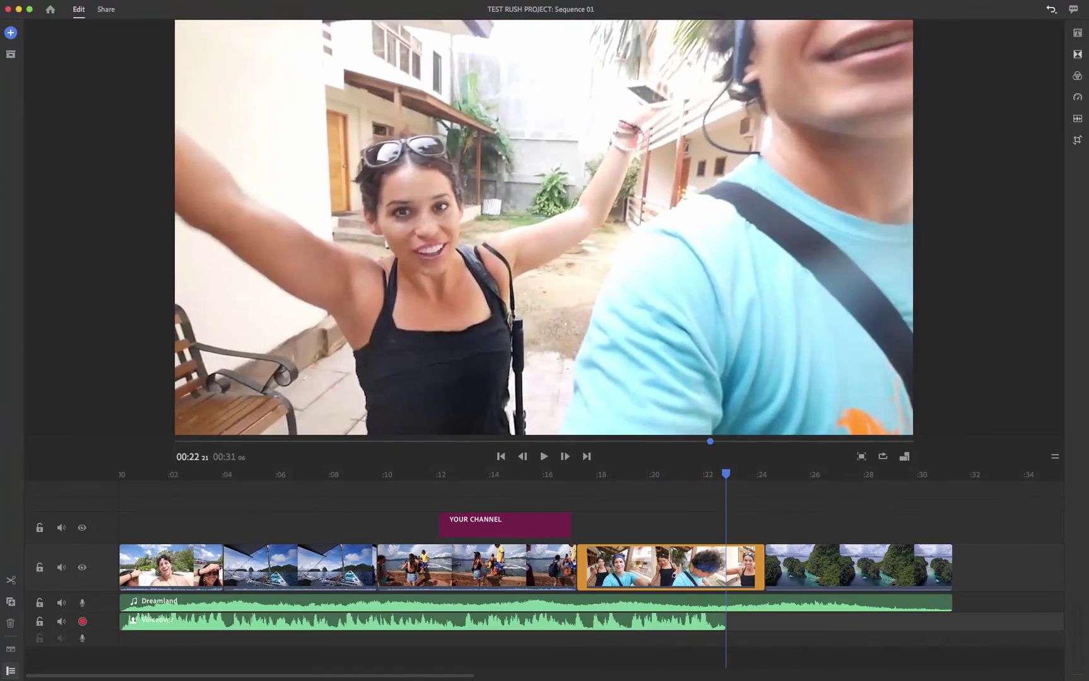
{"action": "left_click", "coordinate": [137, 474]}
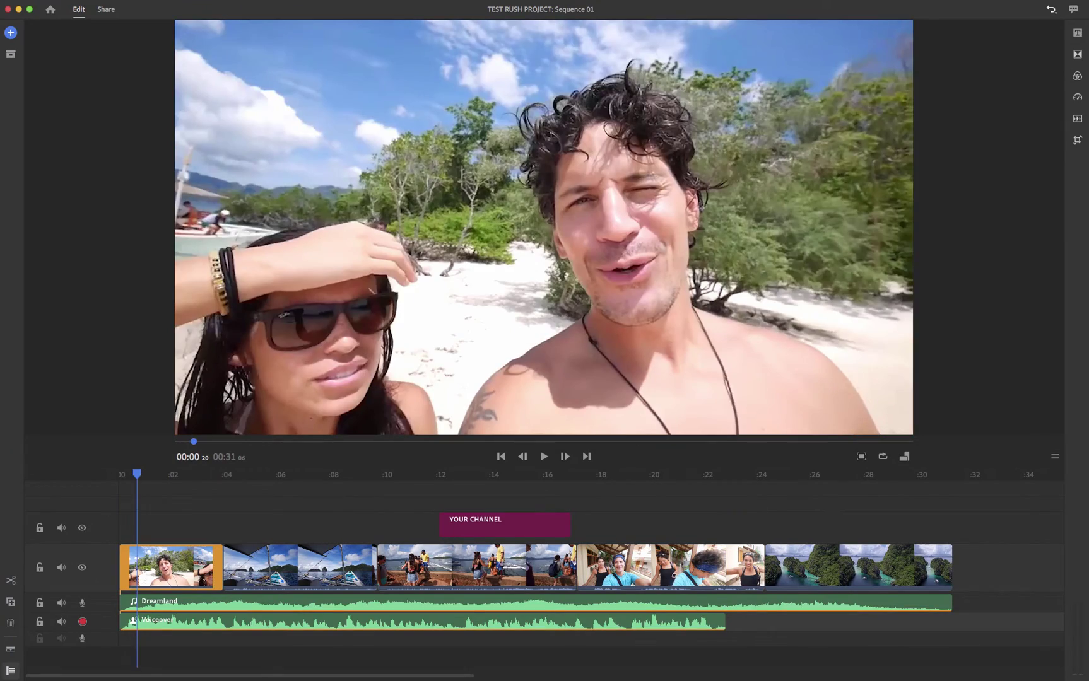
{"action": "key", "text": "space"}
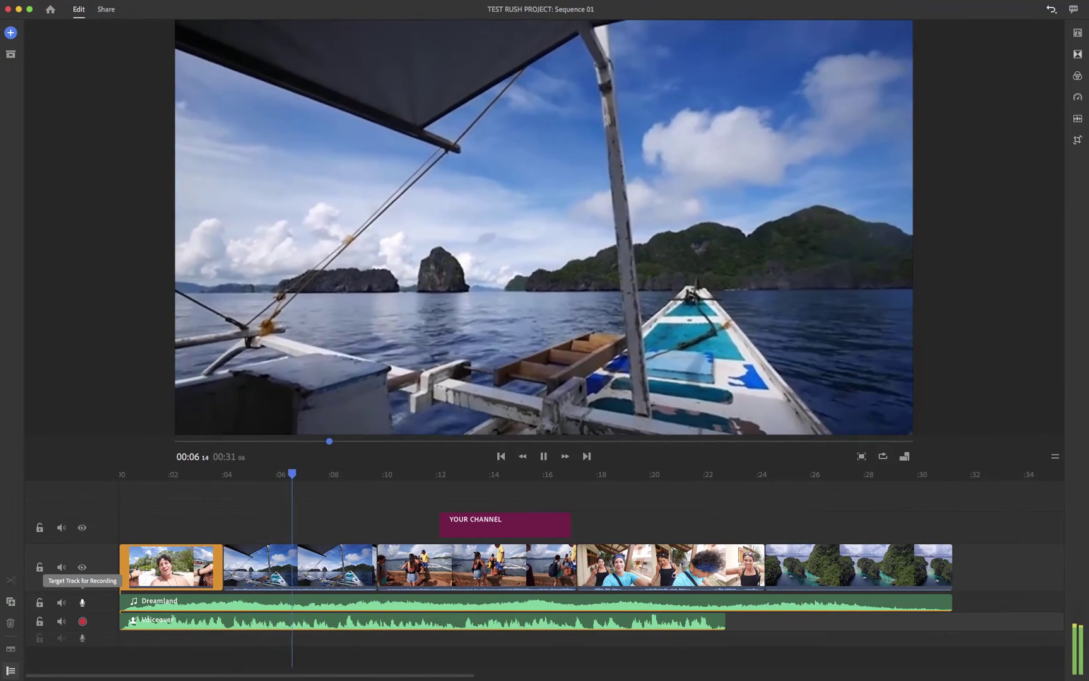
Set the clip volume of the recorded voiceover to 70.
{"action": "left_click", "coordinate": [158, 621]}
{"action": "left_click", "coordinate": [137, 475]}
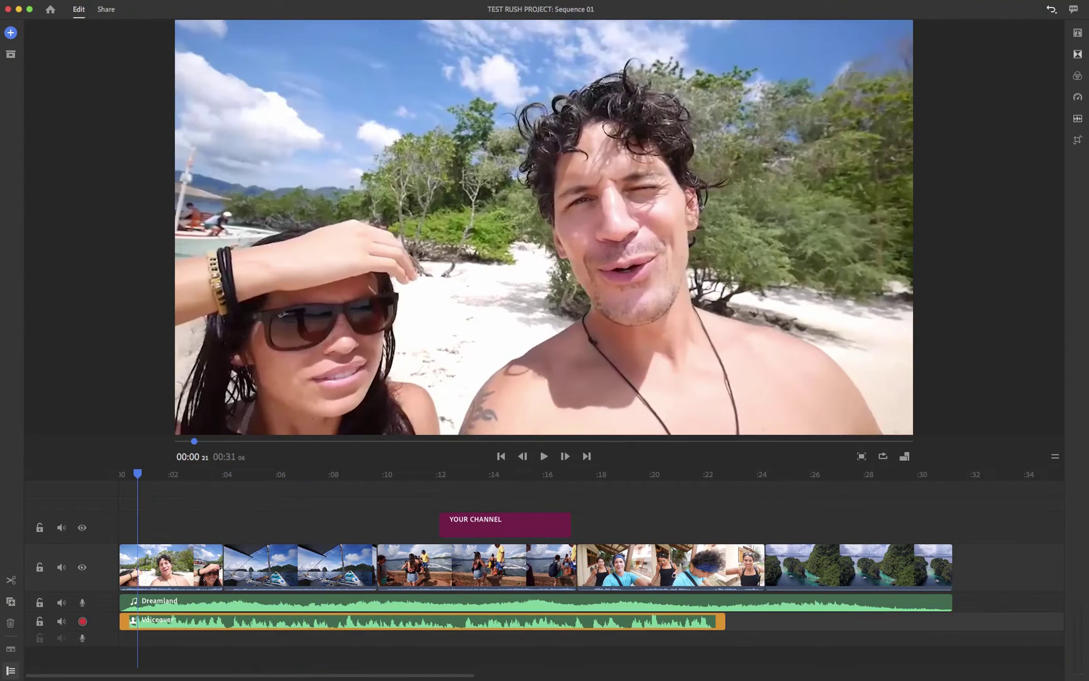
{"action": "left_click", "coordinate": [1077, 119]}
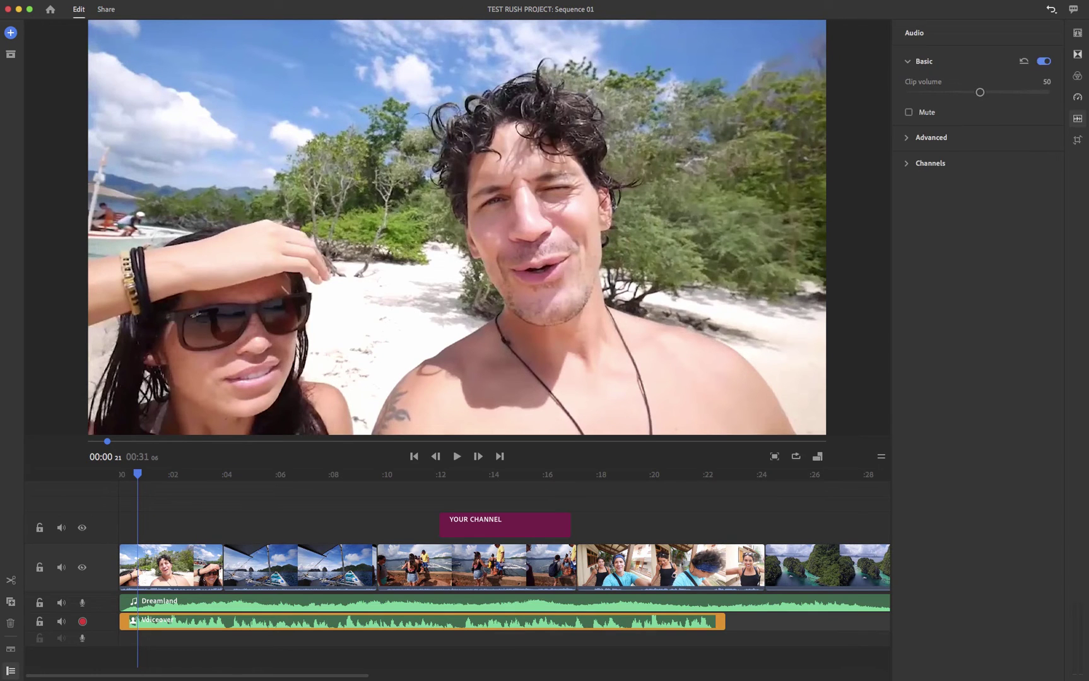
{"action": "left_click_drag", "start_coordinate": [979, 92], "coordinate": [1006, 93]}
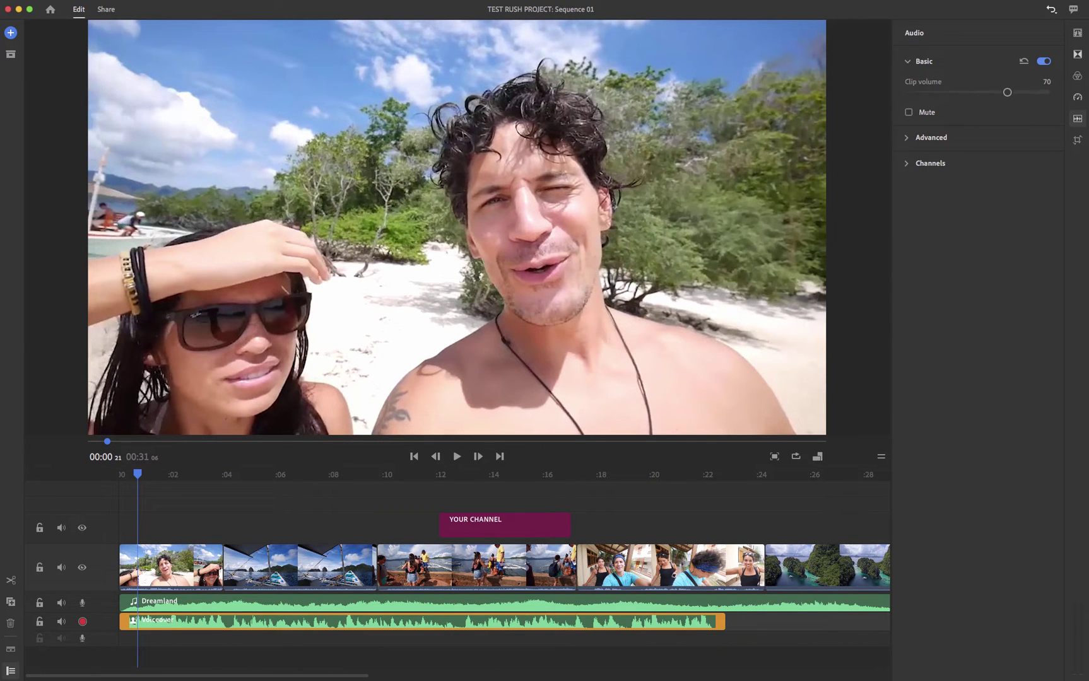
Preview the voiceover at its new volume from 00:00:21 and show its advanced audio options.
{"action": "key", "text": "space"}
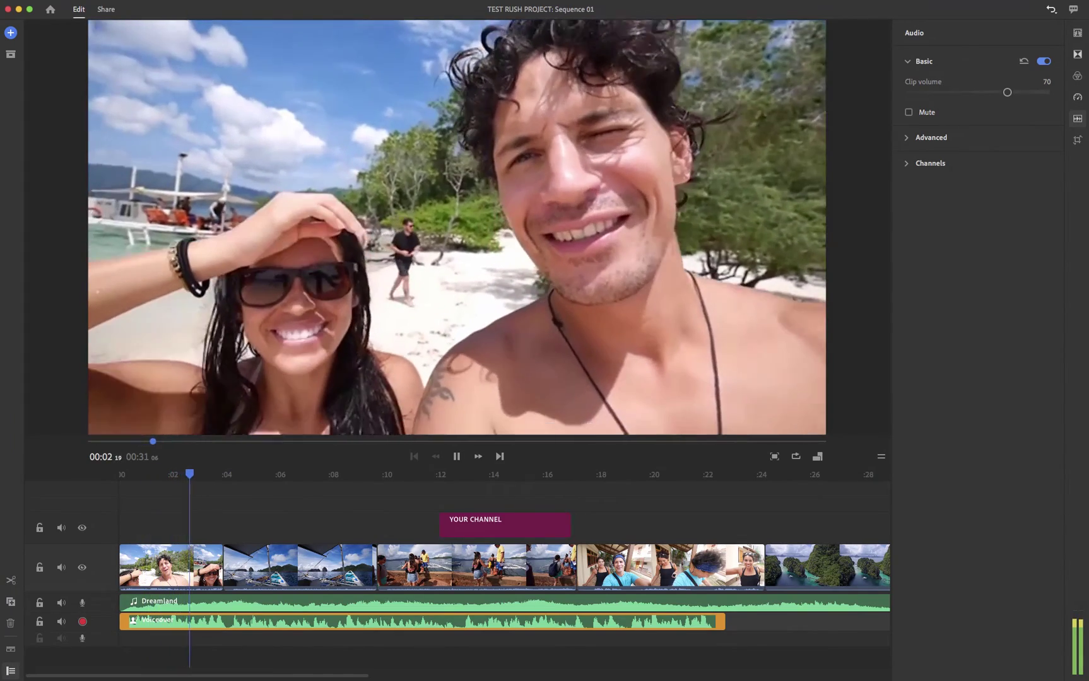
{"action": "key", "text": "space"}
{"action": "key", "text": "space"}
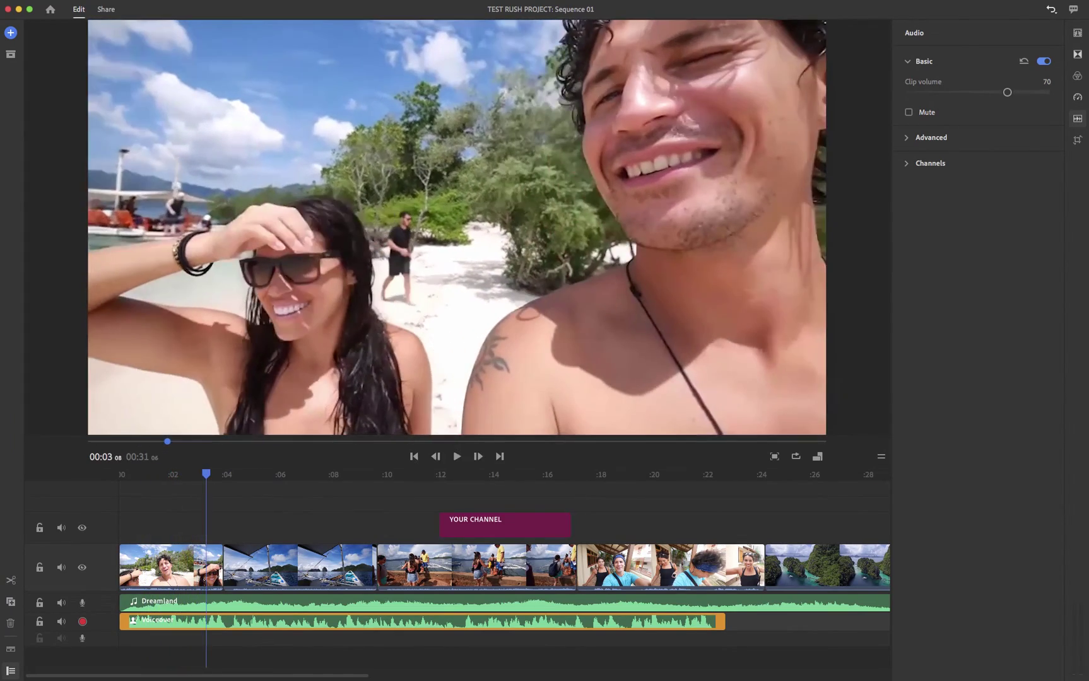
{"action": "key", "text": "space"}
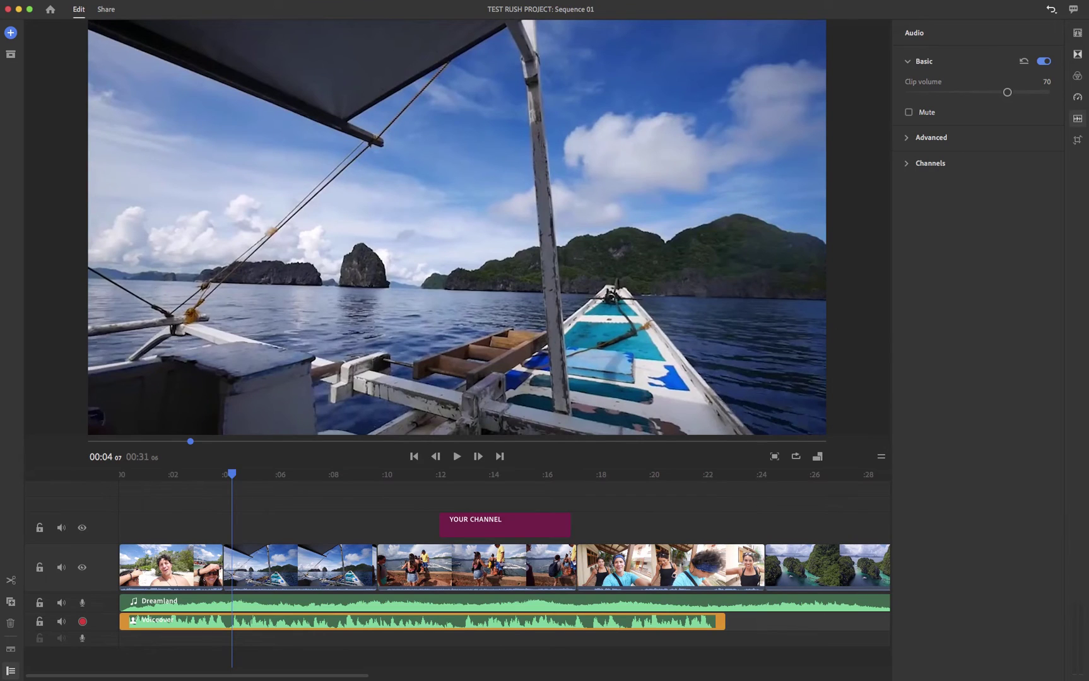
{"action": "left_click", "coordinate": [931, 136]}
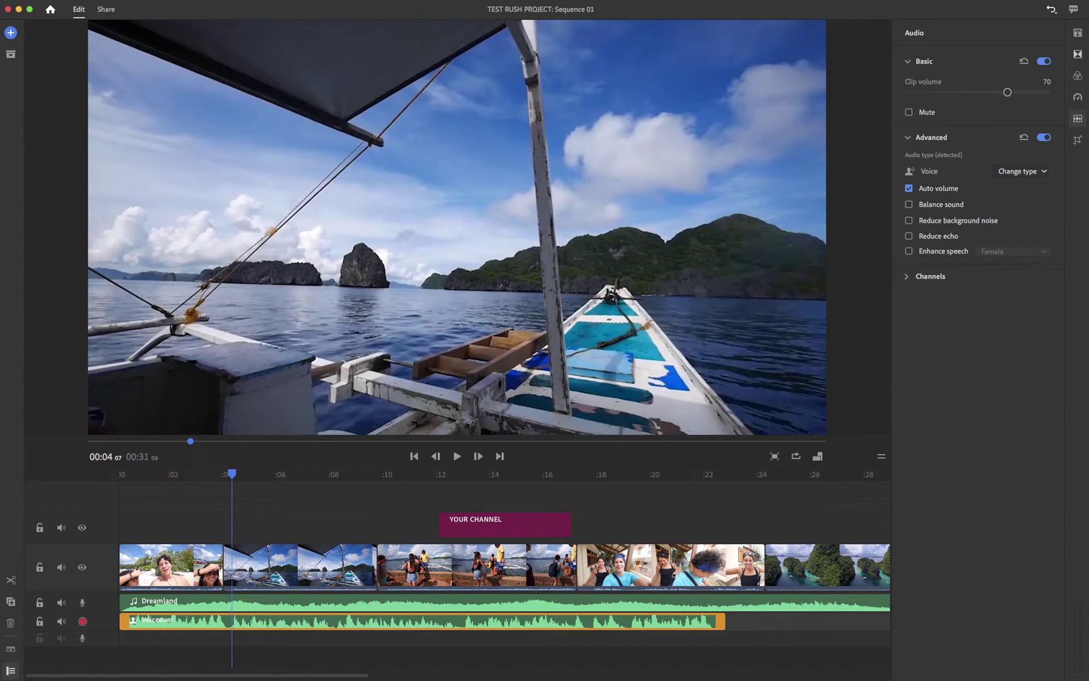
Show the sequence's export settings and view the options for publishing to YouTube.
{"action": "left_click", "coordinate": [106, 9]}
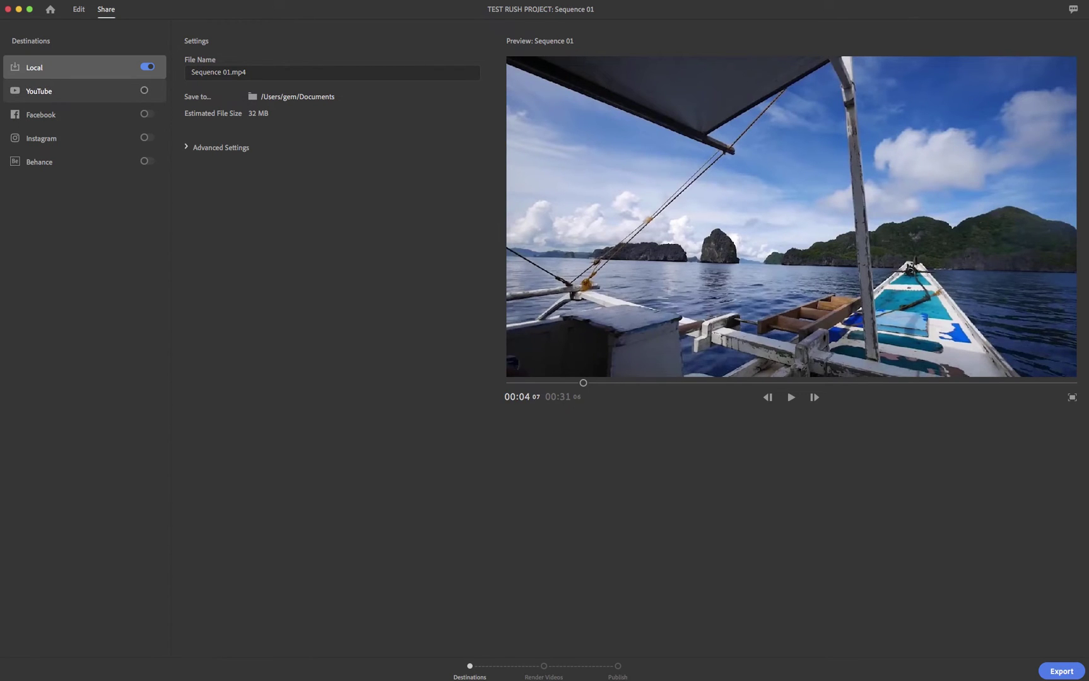
{"action": "left_click", "coordinate": [84, 91]}
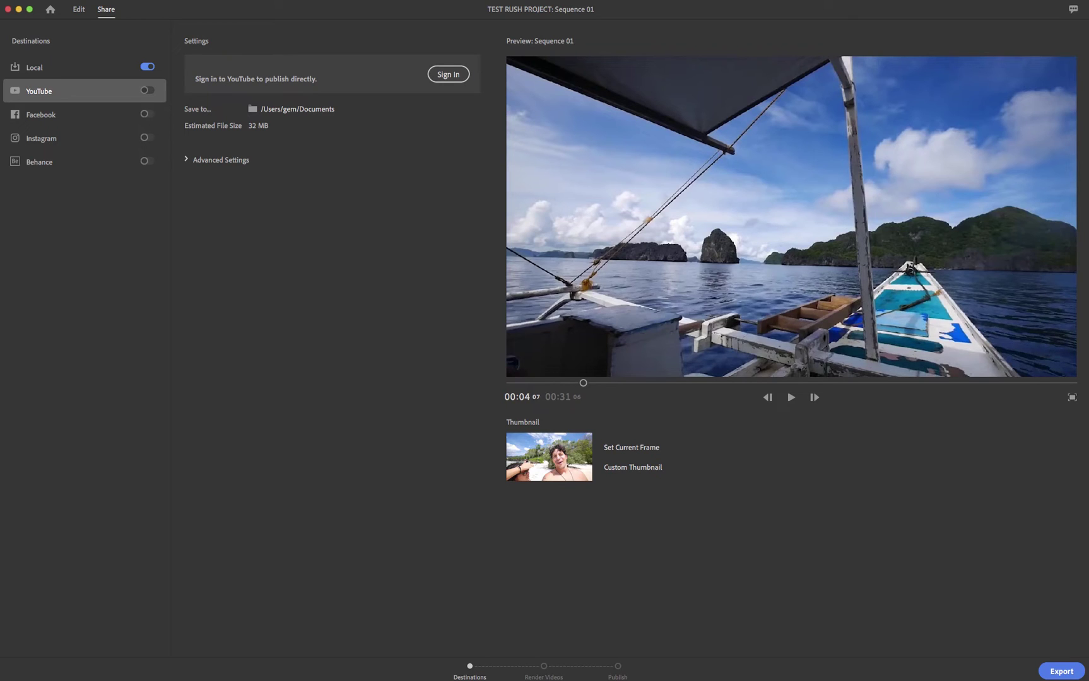
Examine the resolution, frame rate and quality options for local export, choosing Automatic (720p HD), Automatic (29.97) and High.
{"action": "left_click", "coordinate": [73, 67]}
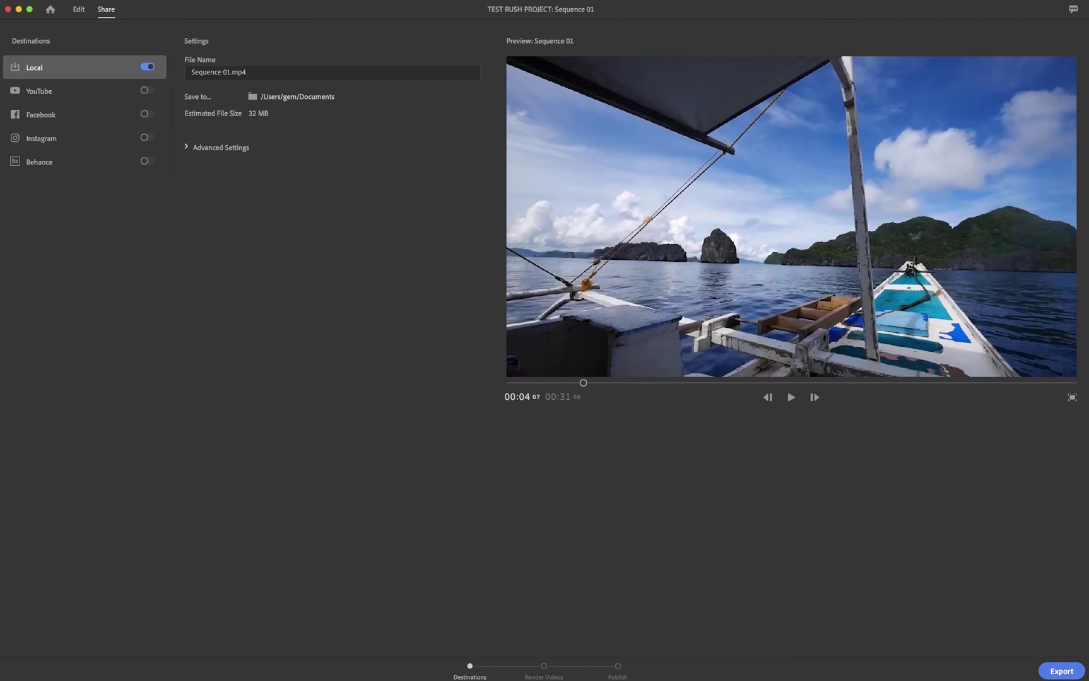
{"action": "left_click", "coordinate": [220, 147]}
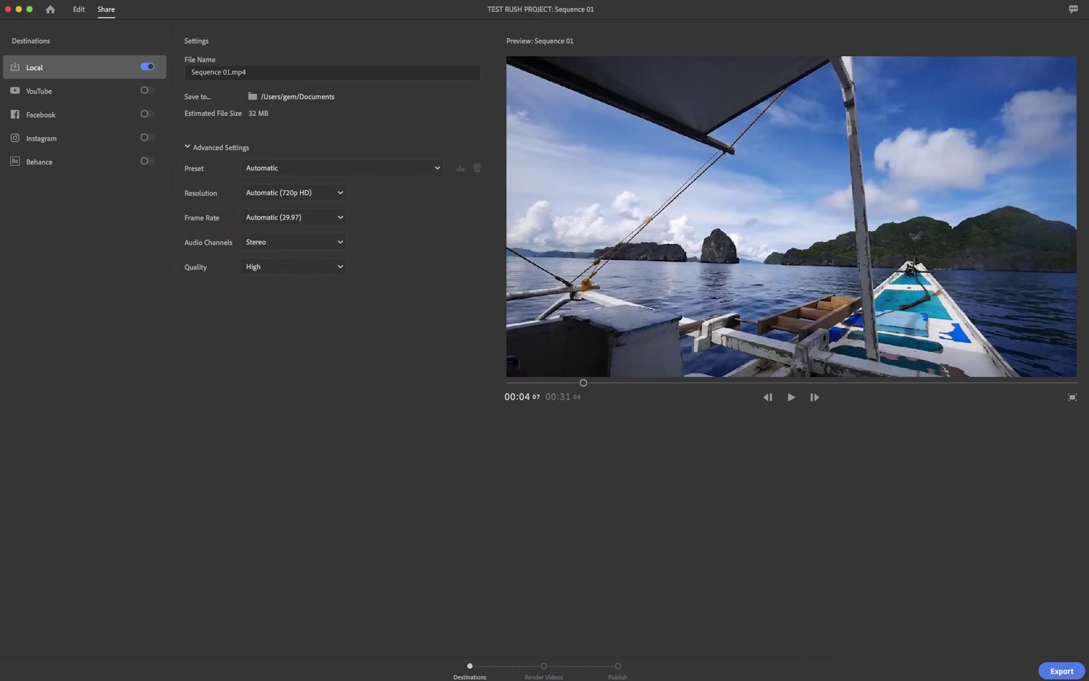
{"action": "left_click", "coordinate": [293, 193]}
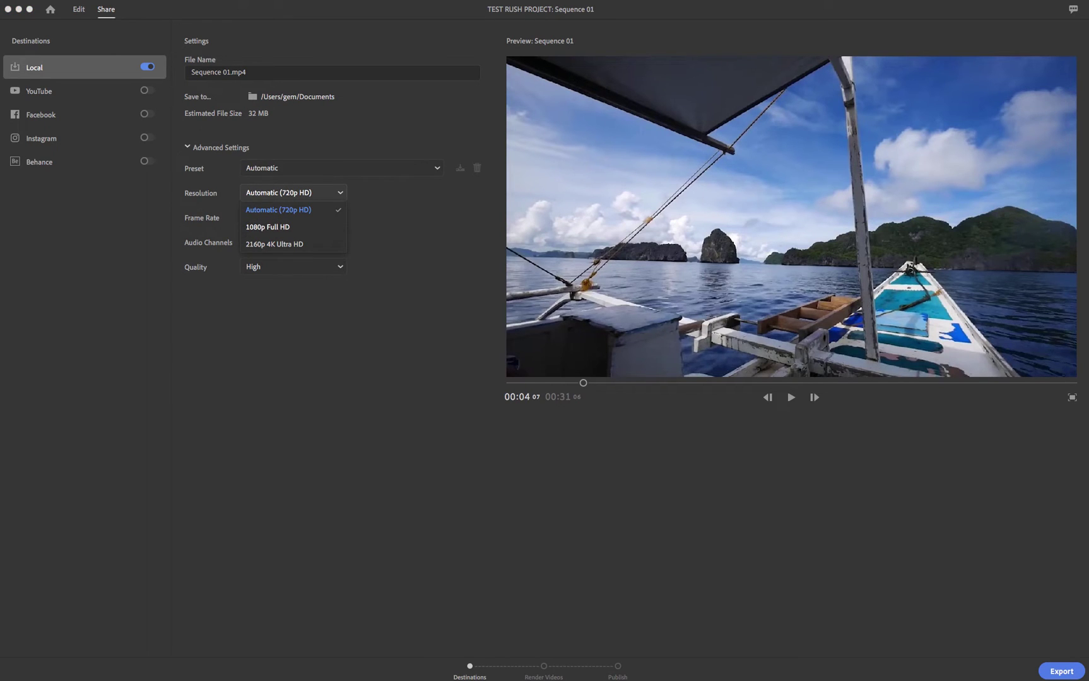
{"action": "left_click", "coordinate": [278, 209]}
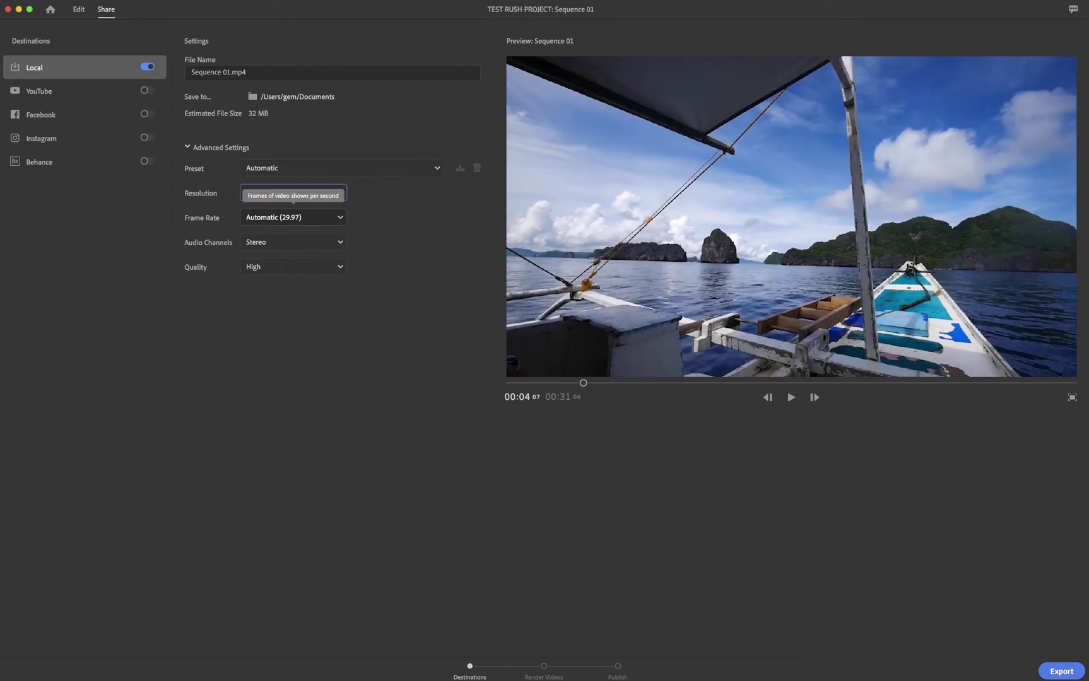
{"action": "left_click", "coordinate": [293, 217]}
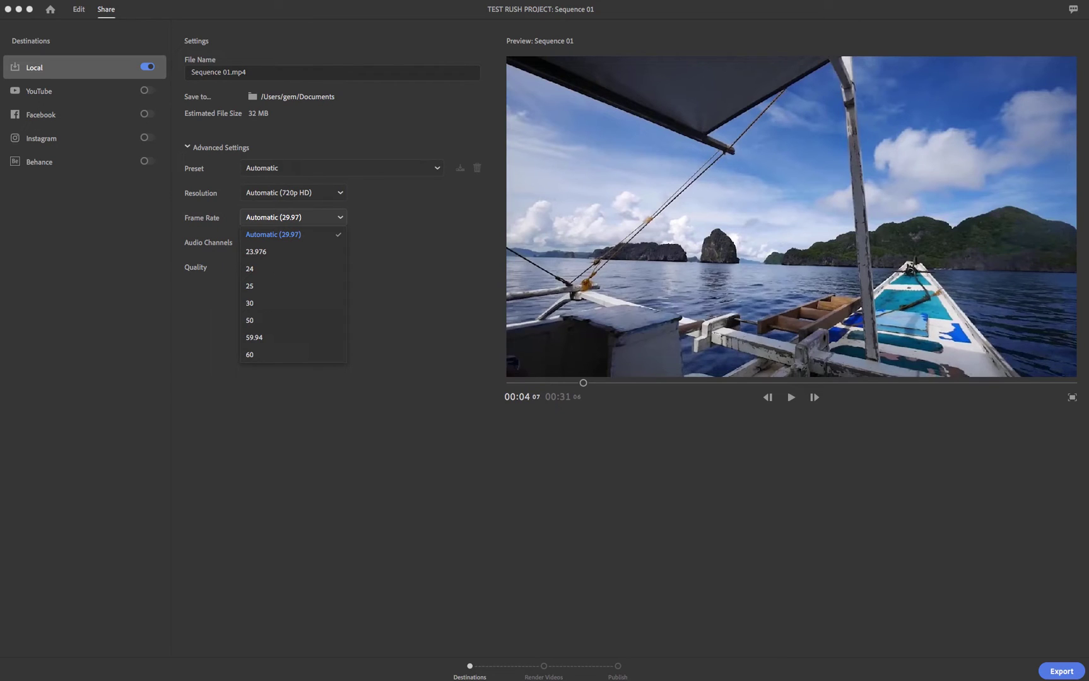
{"action": "left_click", "coordinate": [273, 234]}
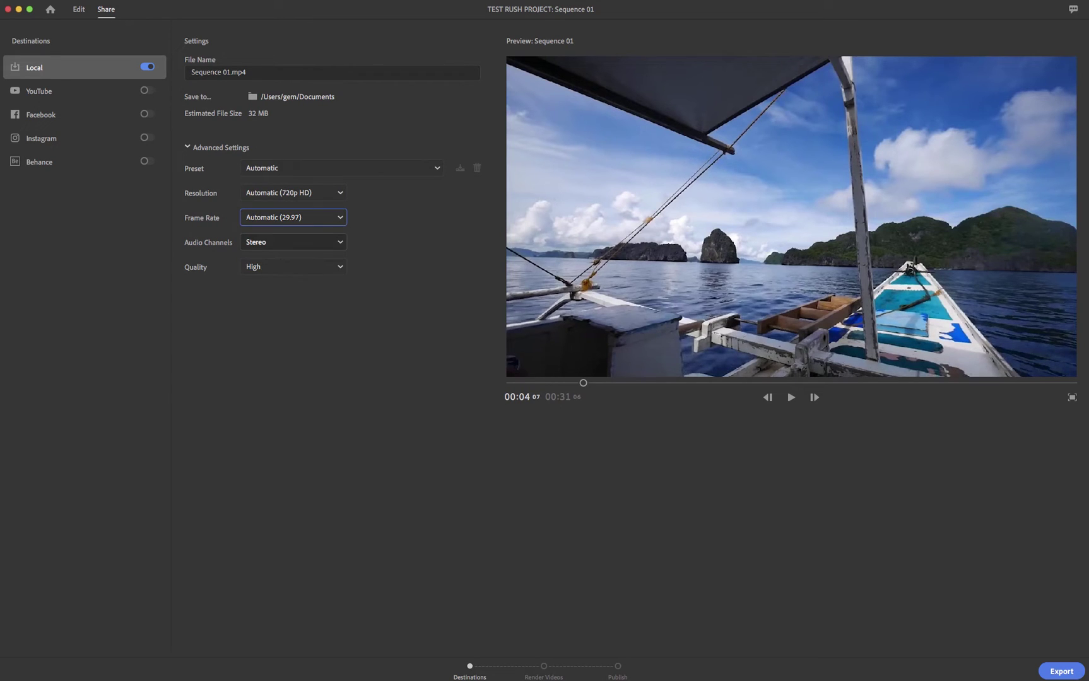
{"action": "left_click", "coordinate": [292, 267]}
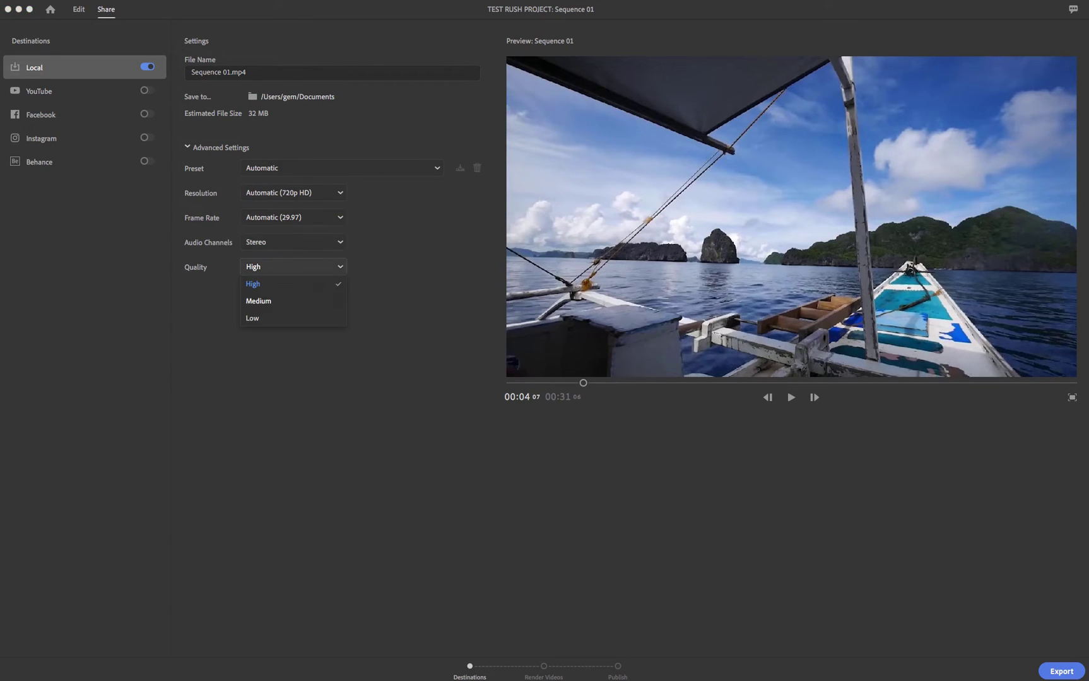
{"action": "left_click", "coordinate": [274, 283]}
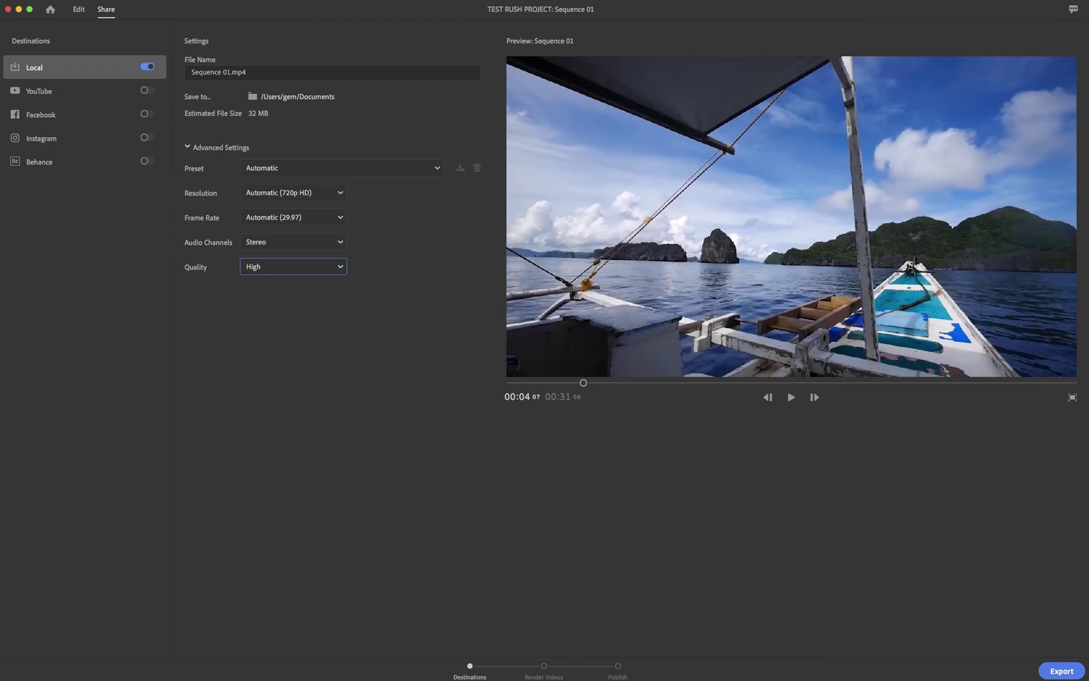
Leave the export settings for the project overview and browse the saved projects.
{"action": "left_click", "coordinate": [51, 9]}
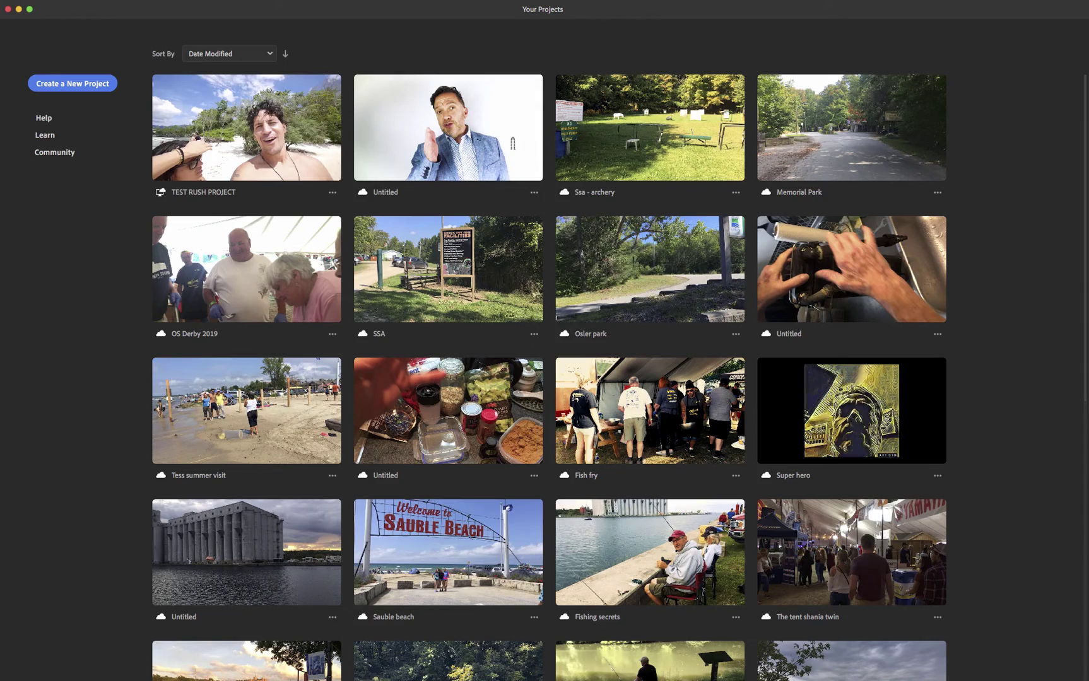
{"action": "scroll", "coordinate": [493, 258], "scroll_direction": "down", "scroll_amount": 6}
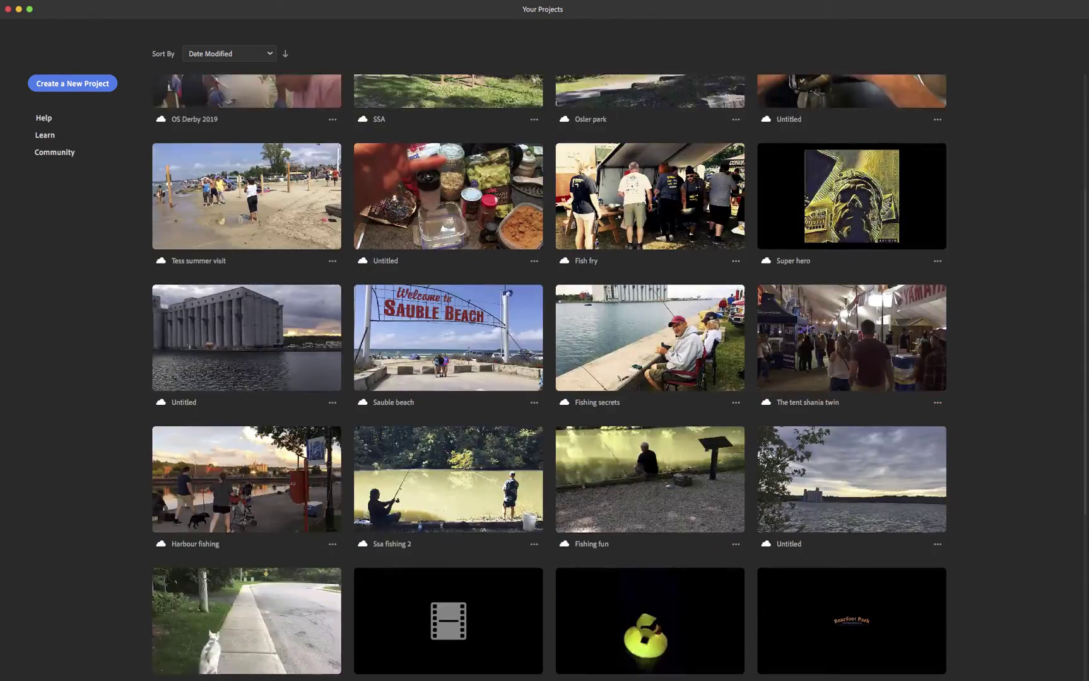
{"action": "scroll", "coordinate": [491, 264], "scroll_direction": "up", "scroll_amount": 6}
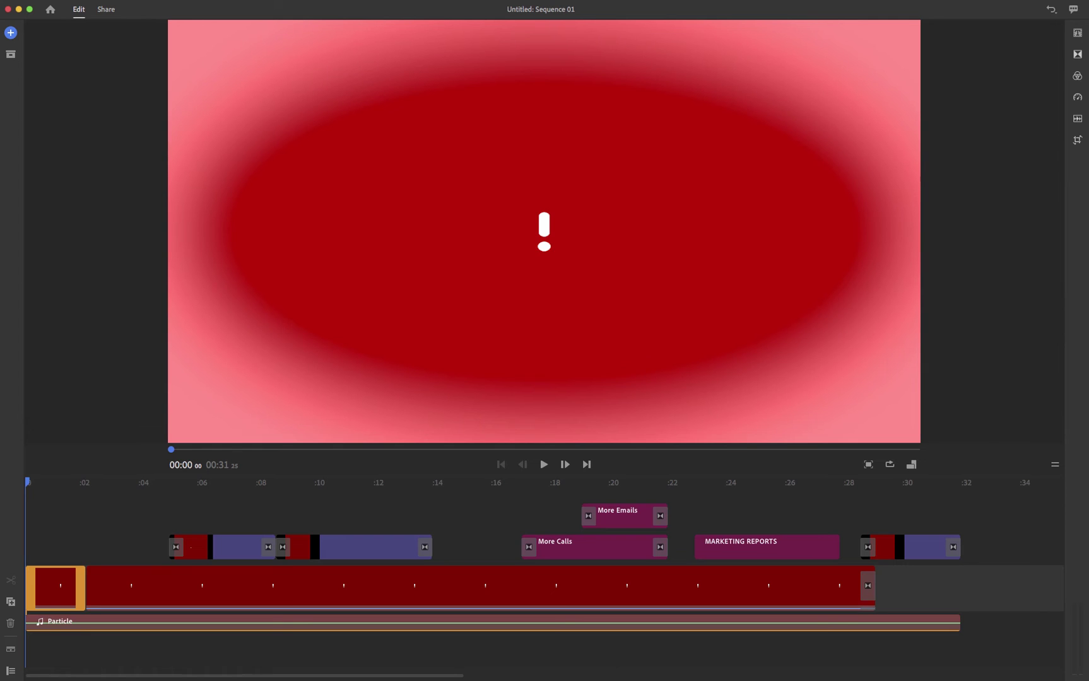
Preview the opening of the untitled sequence with the red background and view the selected clip's transform settings.
{"action": "key", "text": "space"}
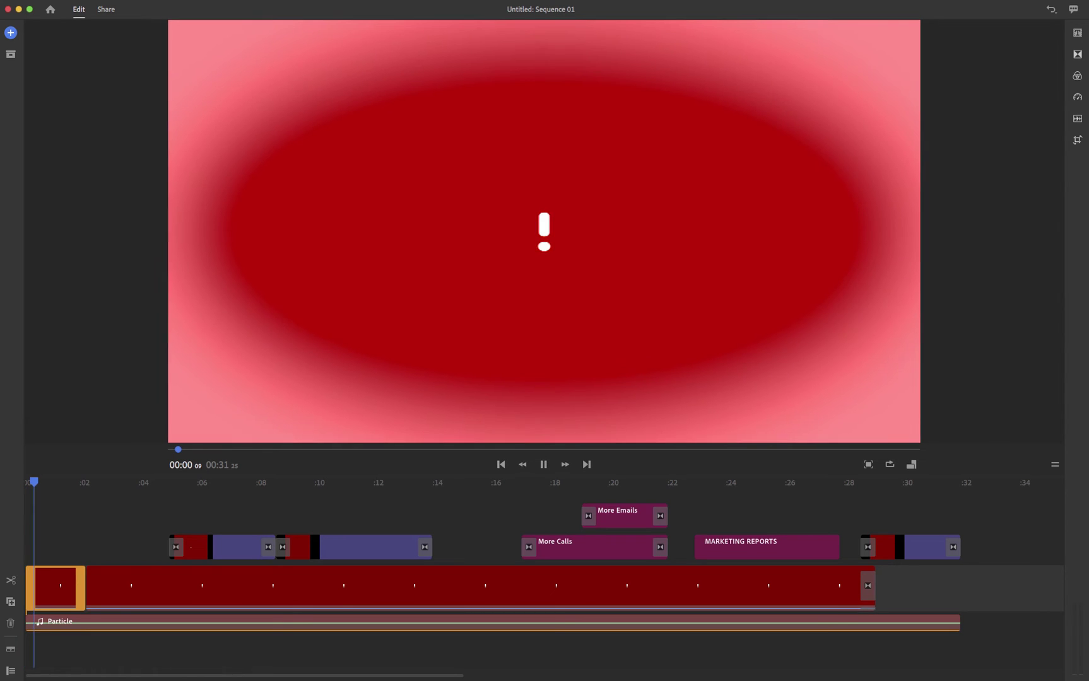
{"action": "key", "text": "space"}
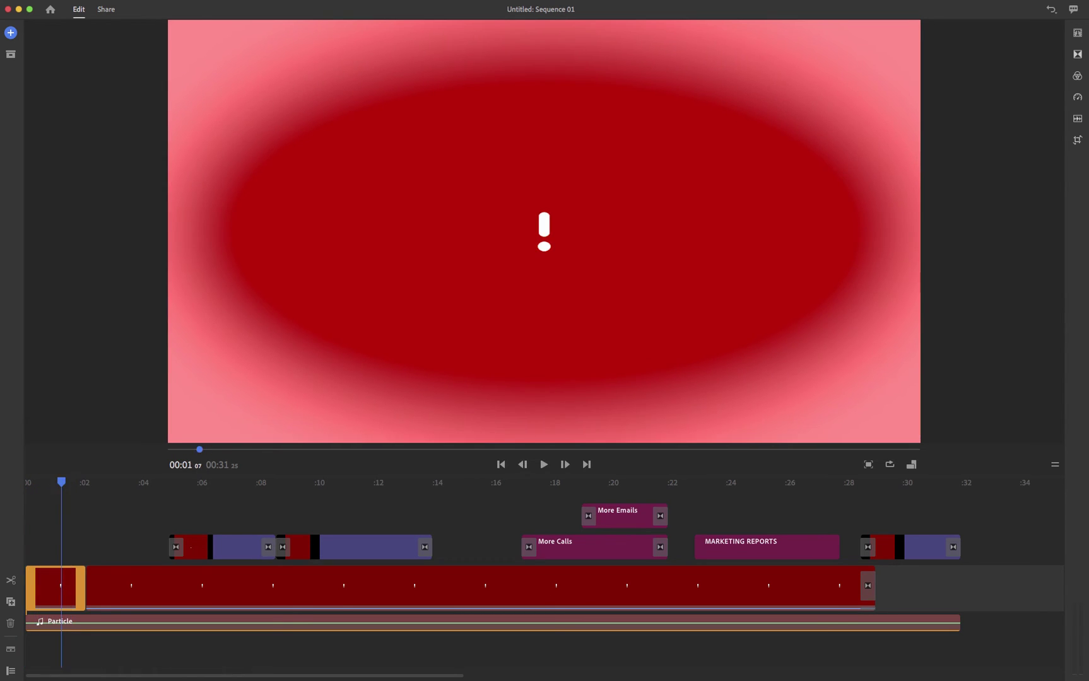
{"action": "left_click", "coordinate": [1077, 140]}
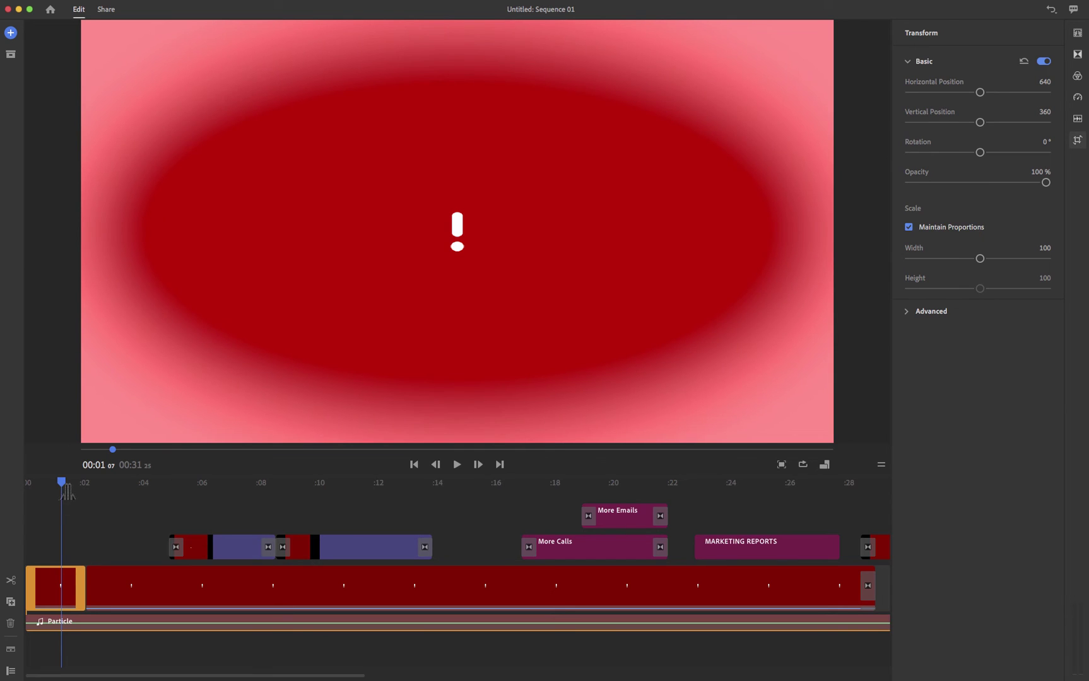
{"action": "mouse_move", "coordinate": [62, 484]}
{"action": "left_mouse_down"}
{"action": "mouse_move", "coordinate": [27, 484]}
{"action": "mouse_move", "coordinate": [68, 486]}
{"action": "left_mouse_up"}
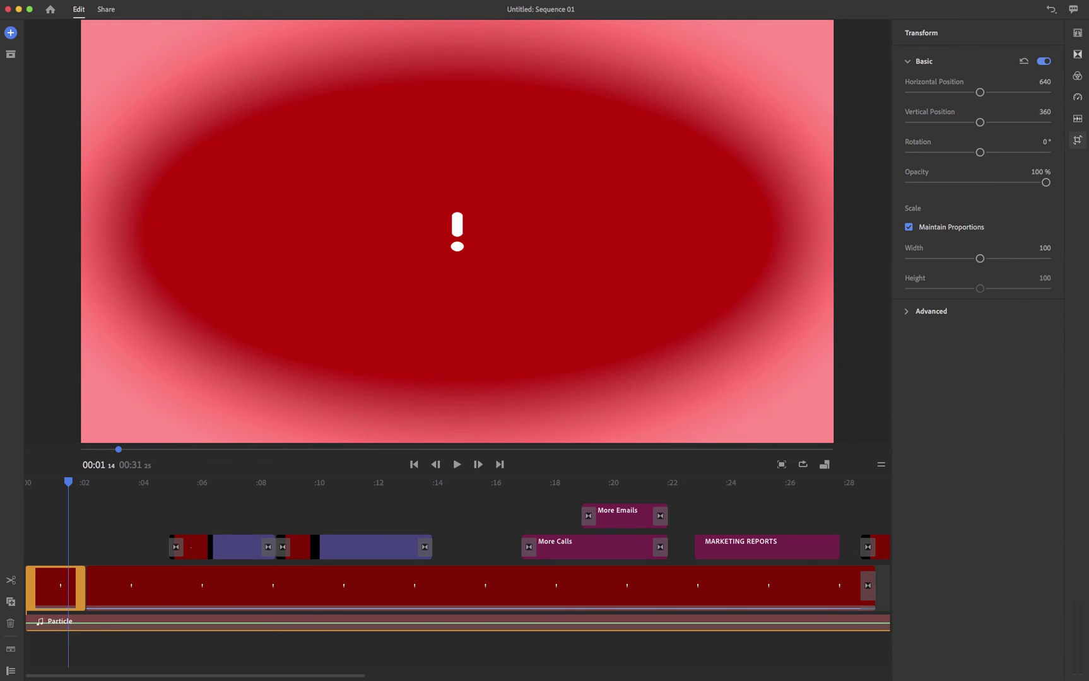
{"action": "left_click_drag", "start_coordinate": [68, 483], "coordinate": [27, 483]}
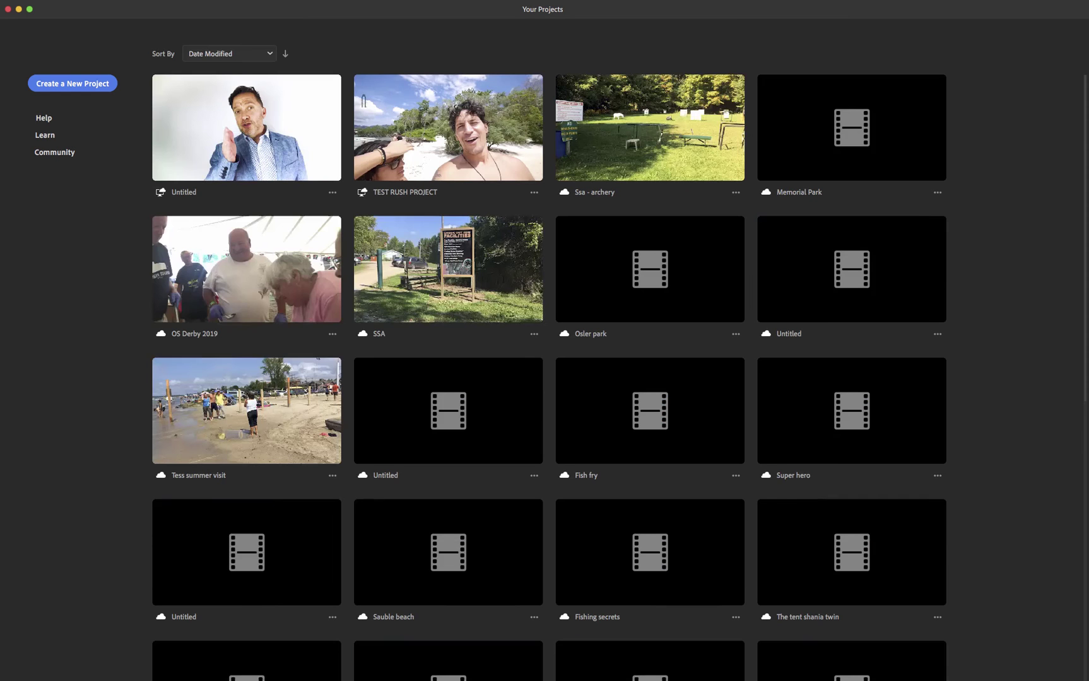
Look through the project overview down to the oldest projects and return to the most recent ones.
{"action": "left_click", "coordinate": [331, 192]}
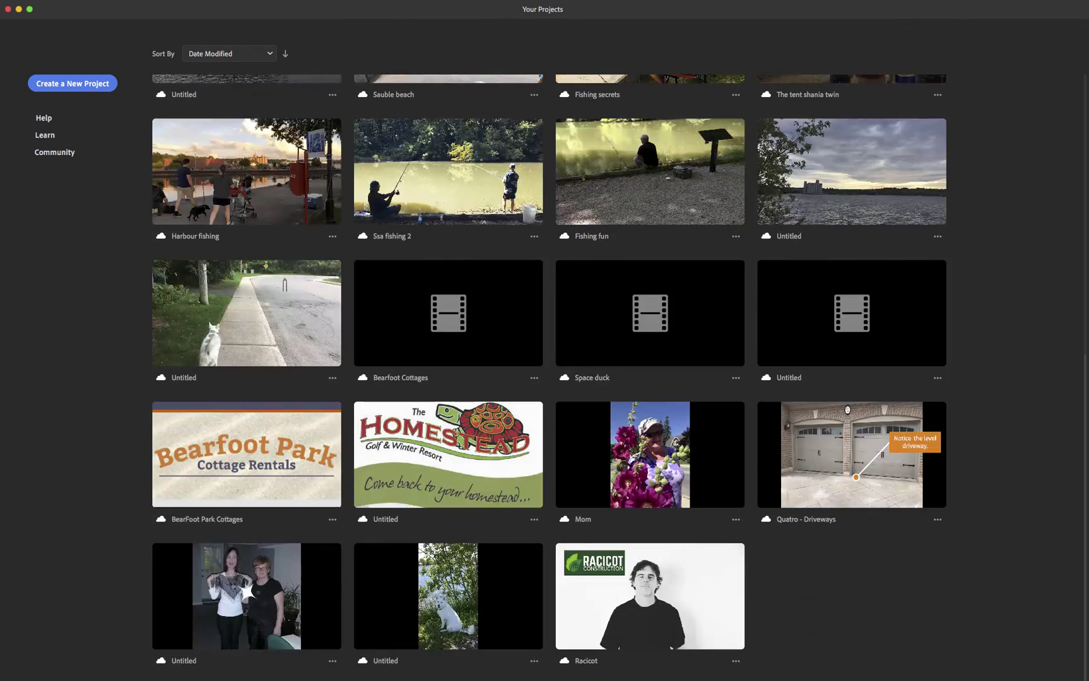
{"action": "scroll", "coordinate": [285, 285], "scroll_direction": "up", "scroll_amount": 8}
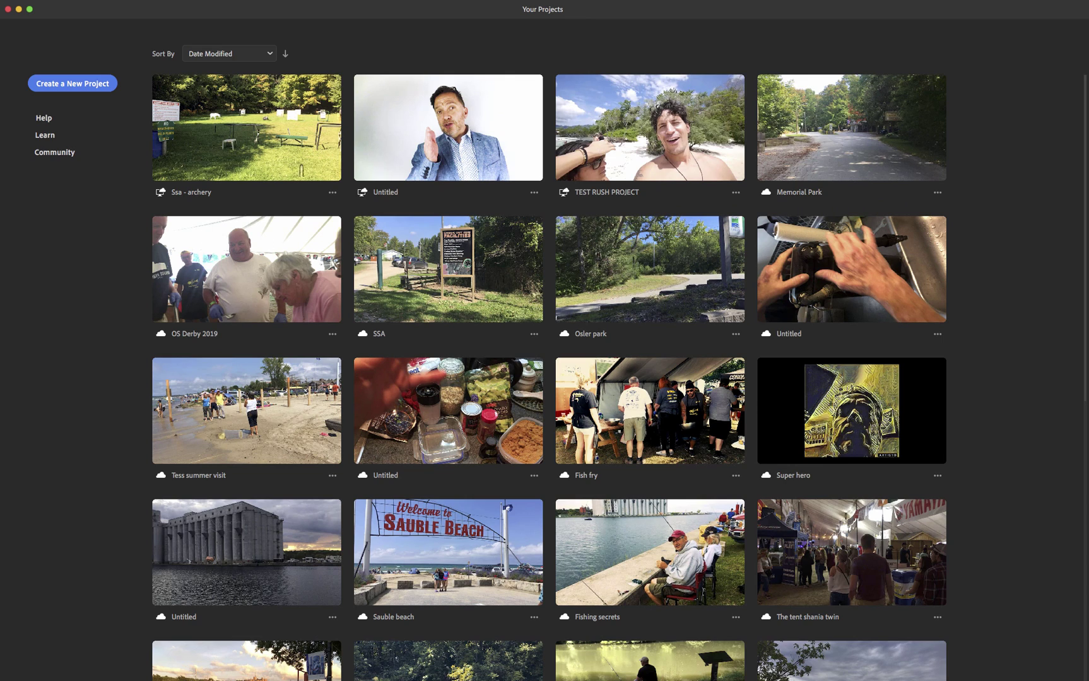